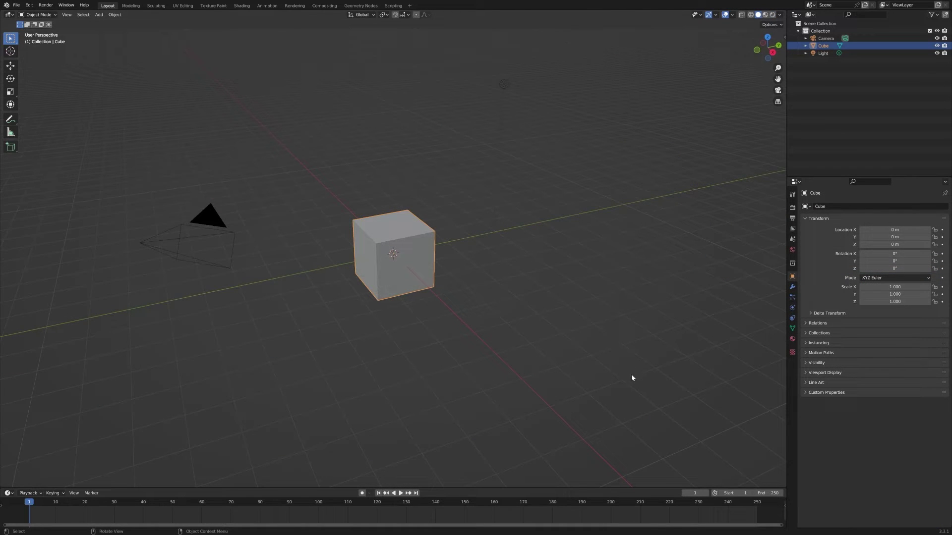
Replace the default cube and light with a plane at the origin.
{"action": "left_click_drag", "start_coordinate": [631, 373], "coordinate": [323, 55]}
{"action": "key", "text": "Delete"}
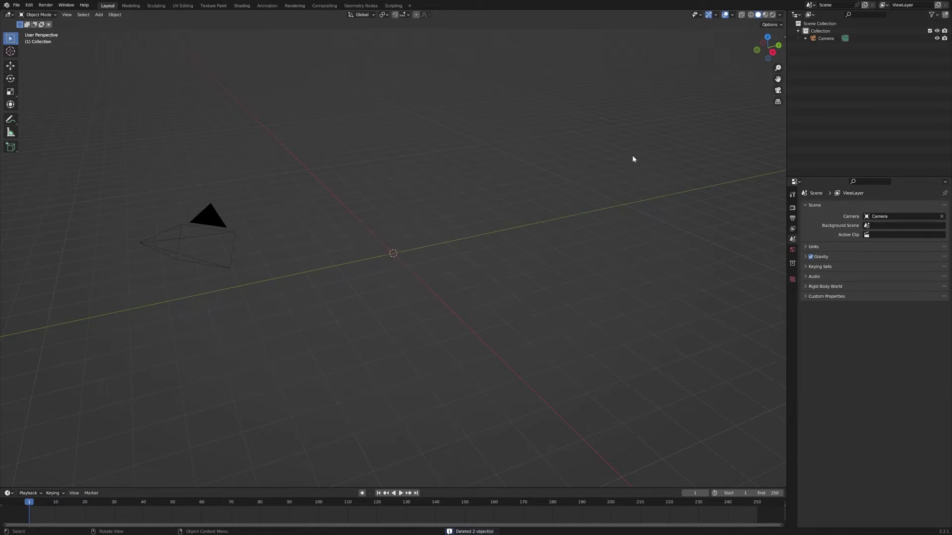
{"action": "left_click", "coordinate": [99, 14]}
{"action": "mouse_move", "coordinate": [102, 23]}
{"action": "left_click", "coordinate": [173, 24]}
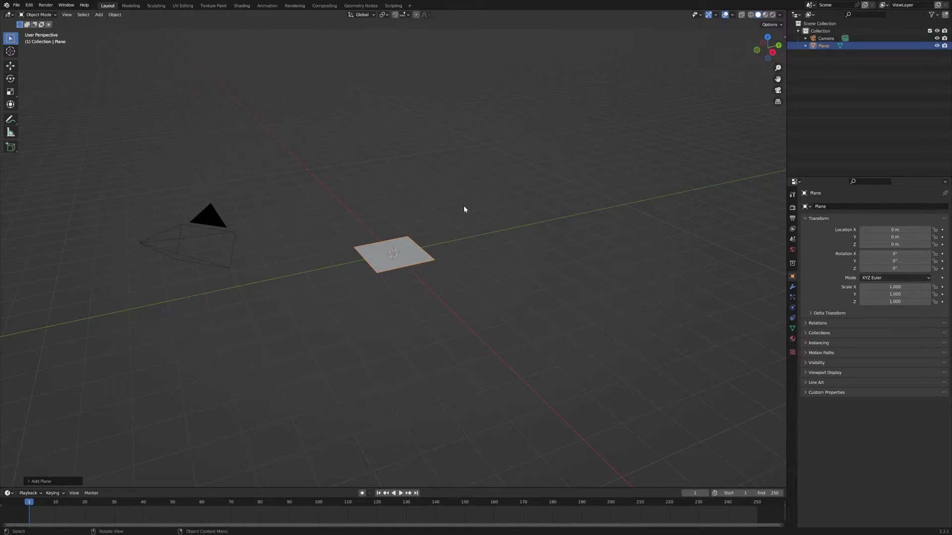
View the plane from the top and split the viewport into two stacked views.
{"action": "key", "text": "KP_7"}
{"action": "scroll", "coordinate": [464, 209], "scroll_direction": "up", "scroll_amount": 6}
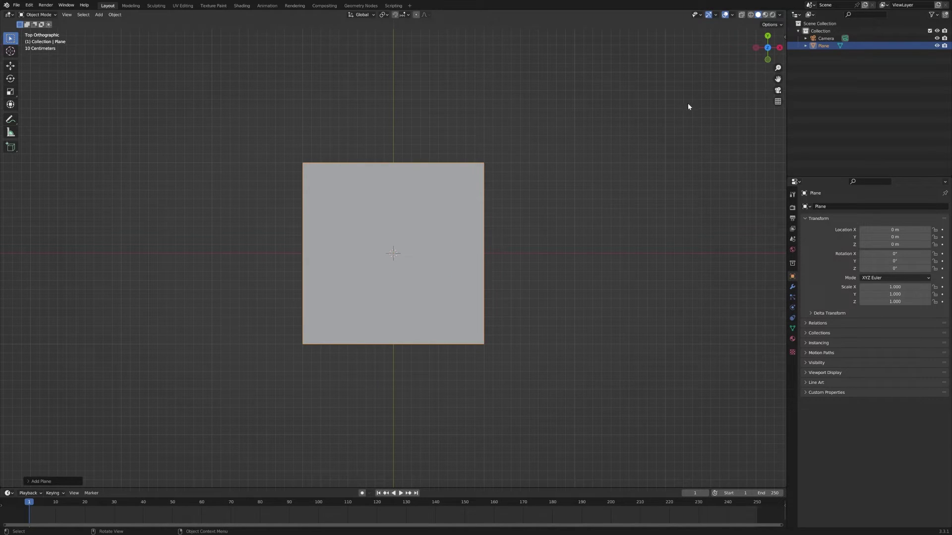
{"action": "left_click_drag", "start_coordinate": [785, 10], "coordinate": [784, 313]}
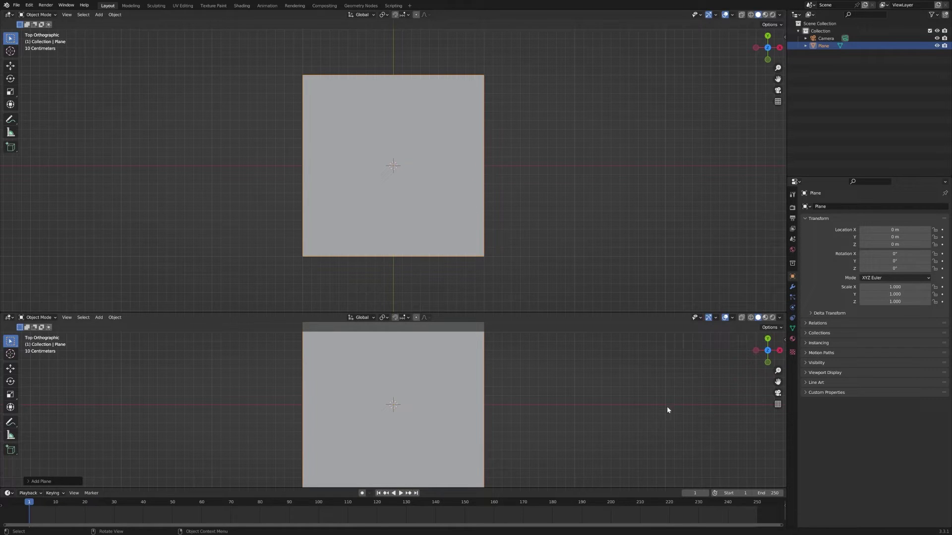
Make the lower area a Shader Editor and create a new plane material named 'Cobblestones'.
{"action": "left_click", "coordinate": [11, 318]}
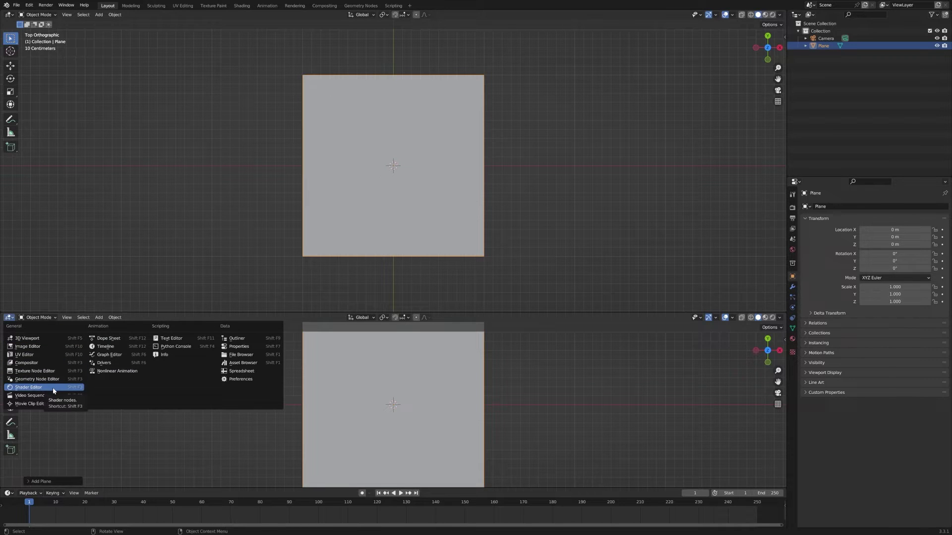
{"action": "left_click", "coordinate": [29, 387]}
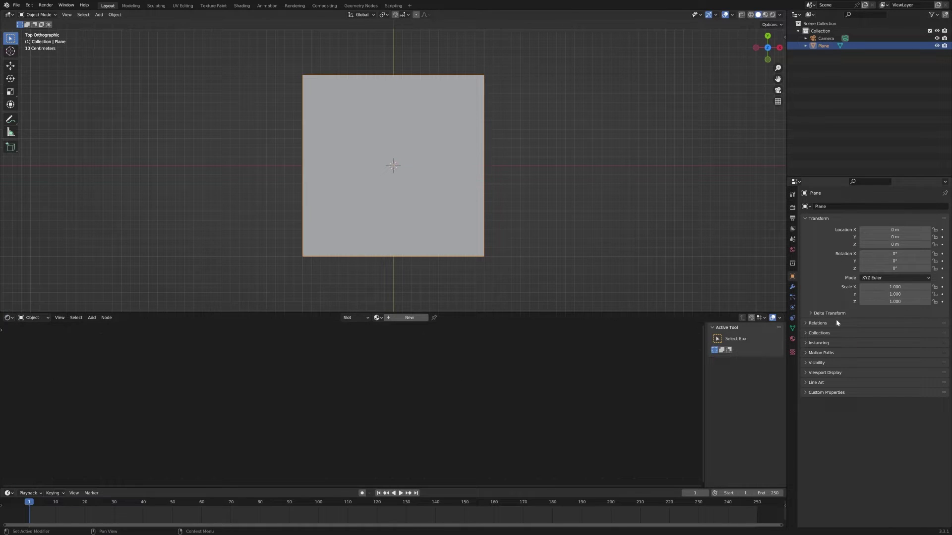
{"action": "left_click", "coordinate": [793, 340]}
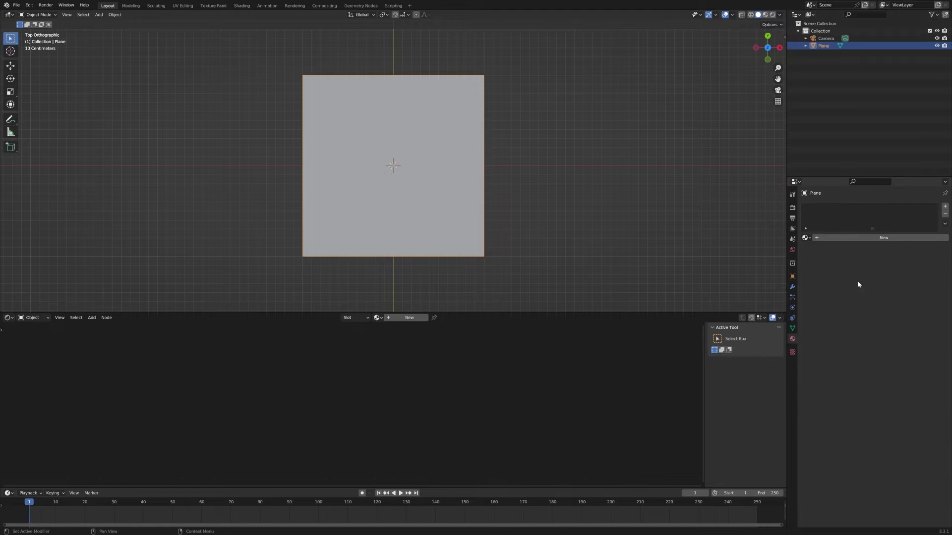
{"action": "left_click", "coordinate": [869, 238]}
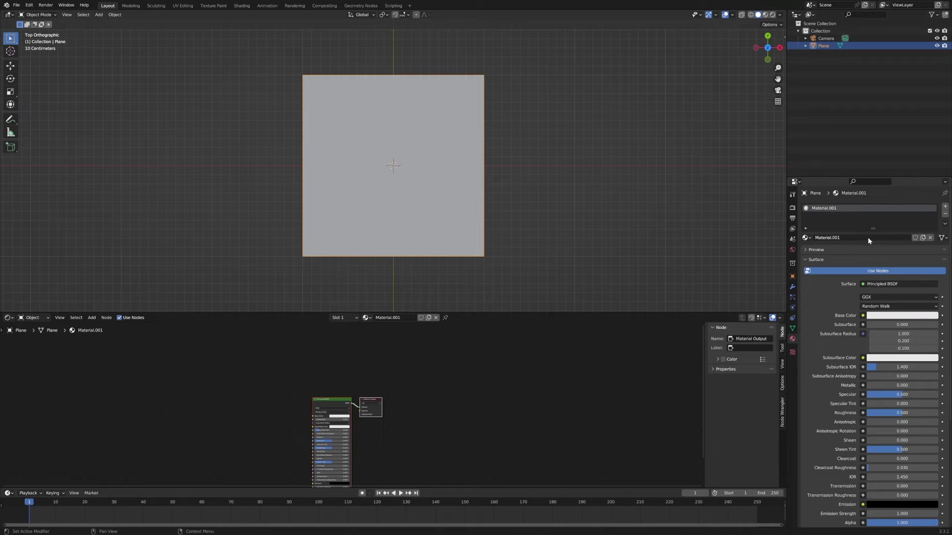
{"action": "left_click", "coordinate": [839, 239]}
{"action": "type", "text": "Cobblestones"}
{"action": "key", "text": "Return"}
Zoom and pan the node view so Principled BSDF and Material Output sit at the right.
{"action": "scroll", "coordinate": [380, 425], "scroll_direction": "up", "scroll_amount": 4}
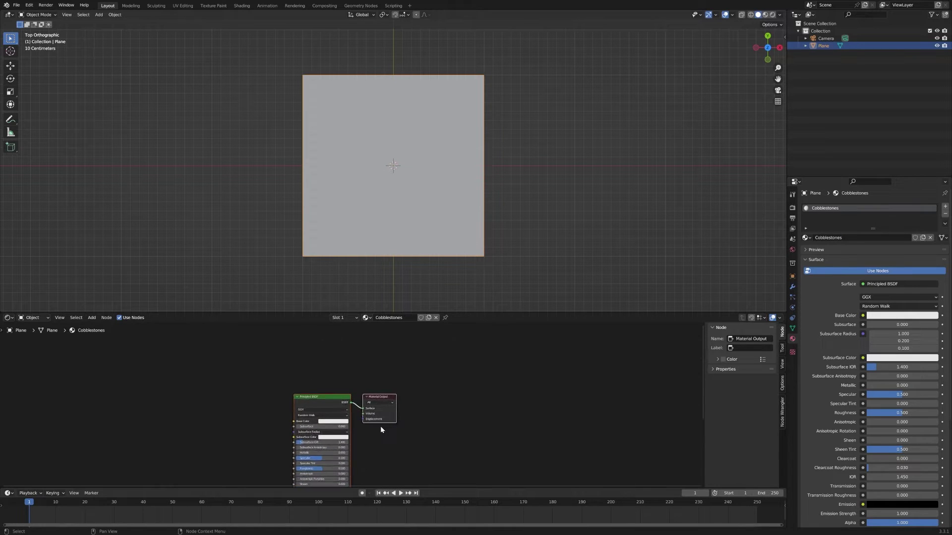
{"action": "scroll", "coordinate": [385, 436], "scroll_direction": "up", "scroll_amount": 5}
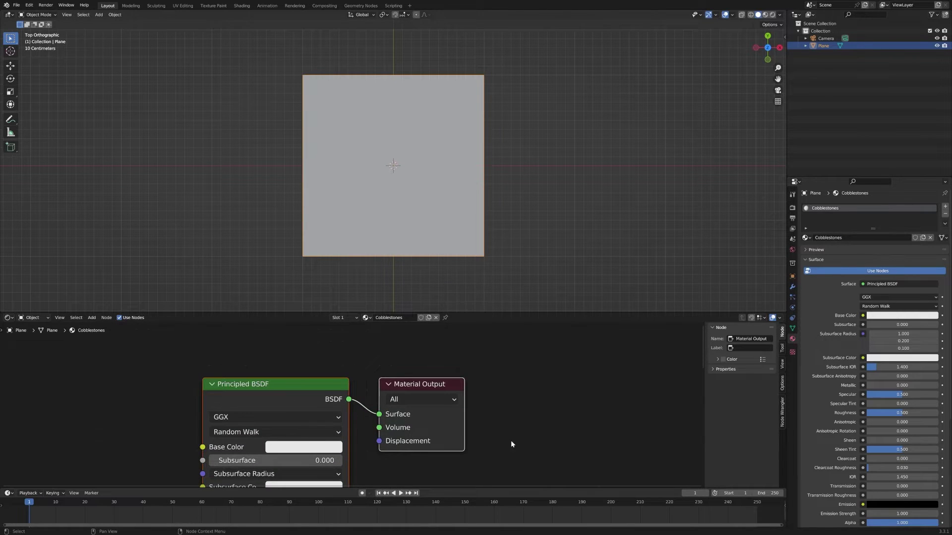
{"action": "middle_click_drag", "start_coordinate": [511, 440], "coordinate": [699, 401]}
{"action": "scroll", "coordinate": [523, 382], "scroll_direction": "down", "scroll_amount": 4}
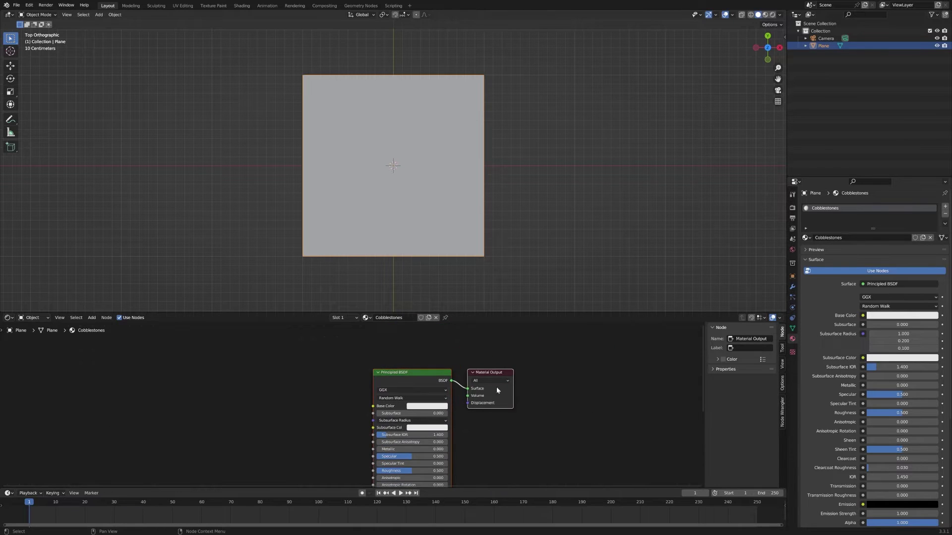
{"action": "left_click", "coordinate": [307, 411]}
{"action": "middle_click_drag", "start_coordinate": [246, 397], "coordinate": [431, 381]}
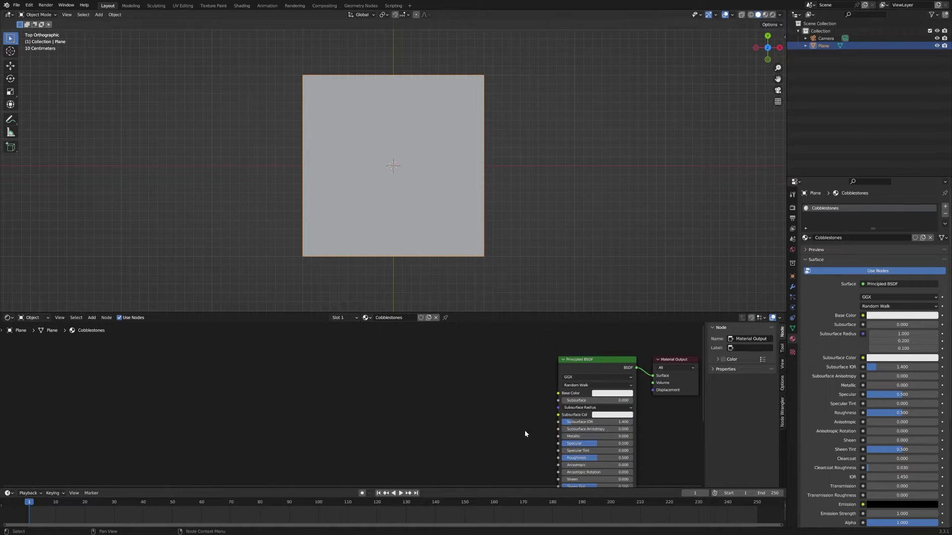
{"action": "scroll", "coordinate": [525, 431], "scroll_direction": "down", "scroll_amount": 2}
{"action": "middle_click_drag", "start_coordinate": [470, 425], "coordinate": [487, 393]}
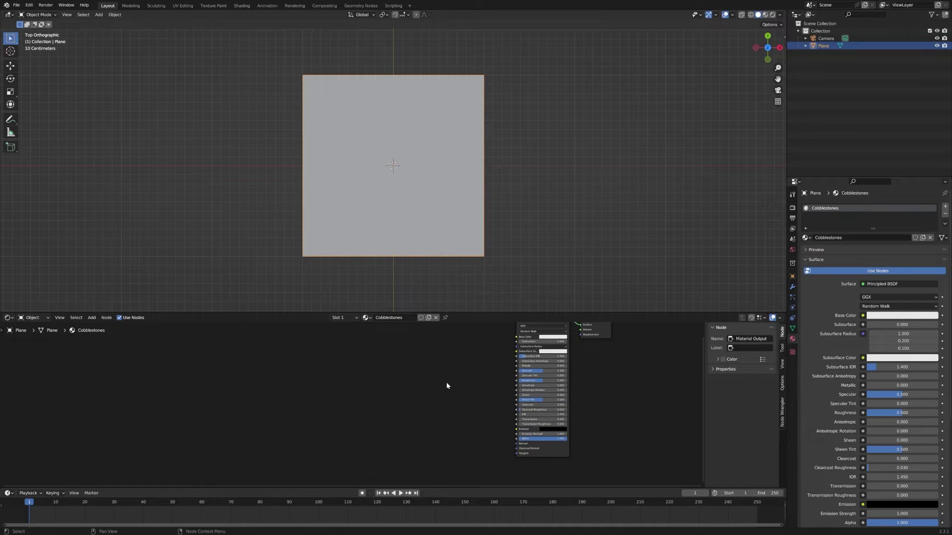
{"action": "middle_click_drag", "start_coordinate": [444, 382], "coordinate": [491, 394]}
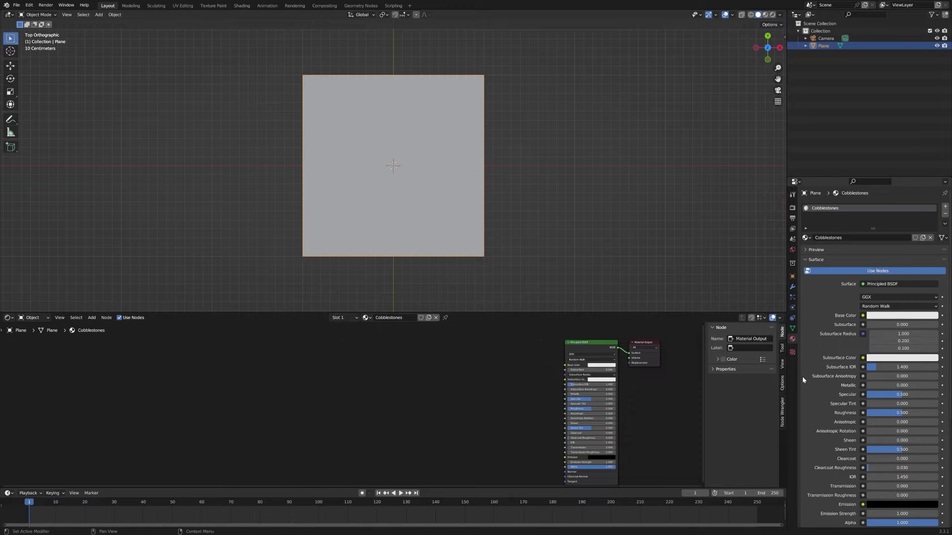
Place a Voronoi Texture node left of the Principled BSDF, wiring its Color into Base Color.
{"action": "left_click", "coordinate": [92, 318]}
{"action": "mouse_move", "coordinate": [98, 347]}
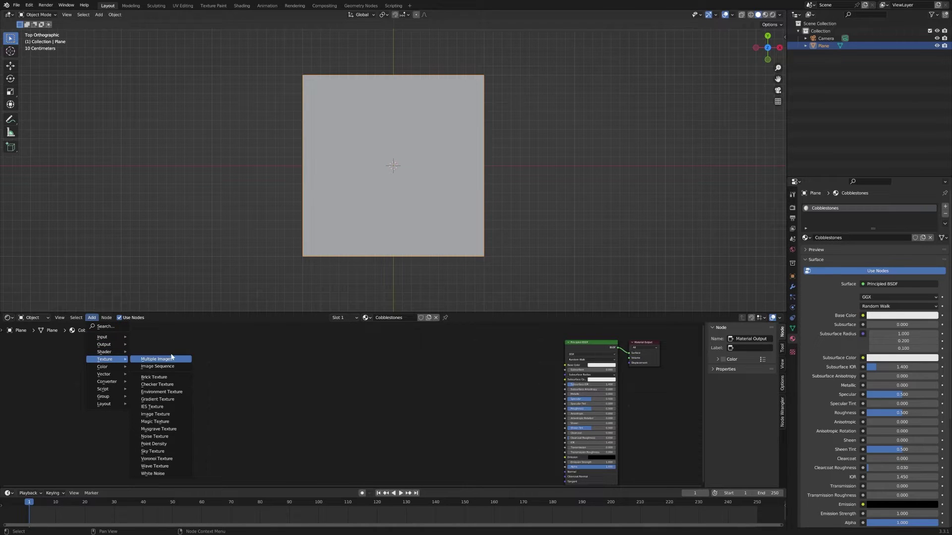
{"action": "left_click", "coordinate": [180, 460]}
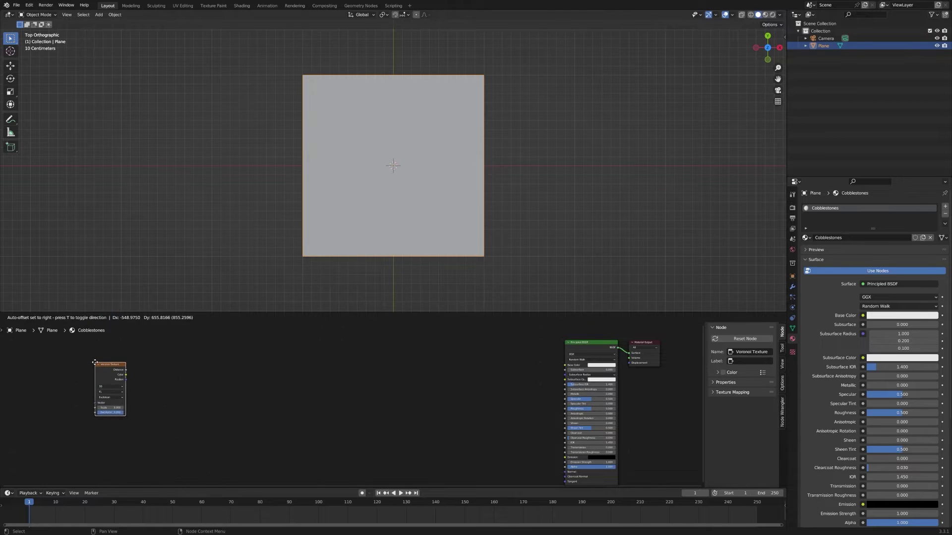
{"action": "left_click", "coordinate": [90, 359]}
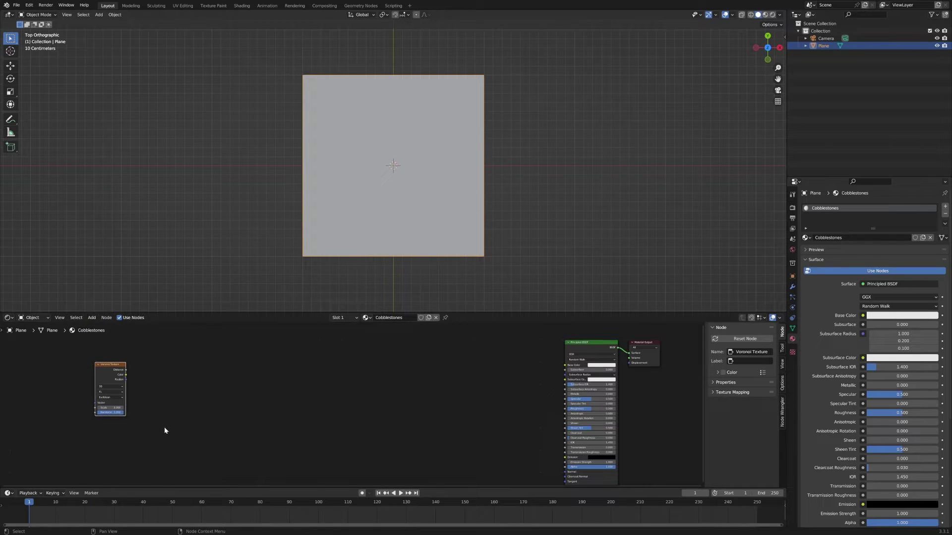
{"action": "left_click_drag", "start_coordinate": [126, 375], "coordinate": [569, 369]}
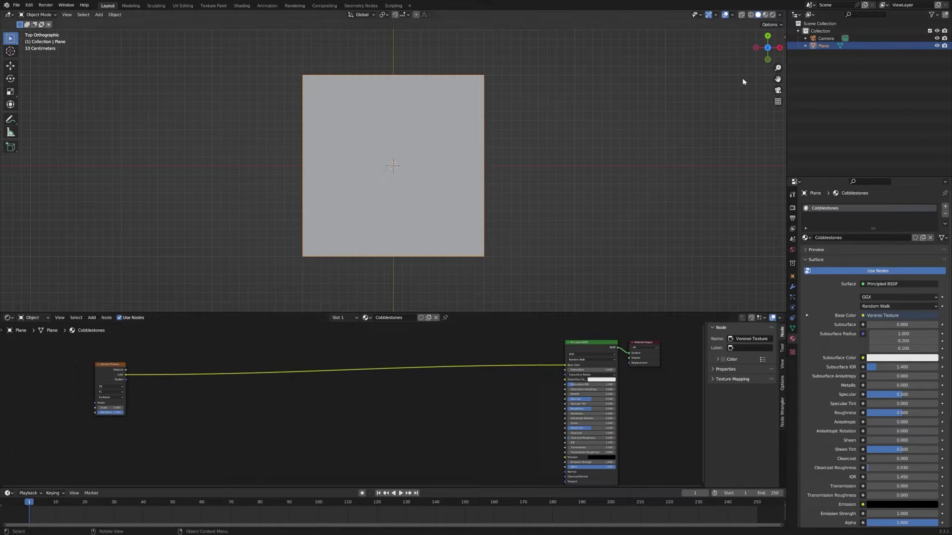
Switch to Material Preview shading, add a Sun light, and reselect the plane from above.
{"action": "left_click", "coordinate": [772, 15]}
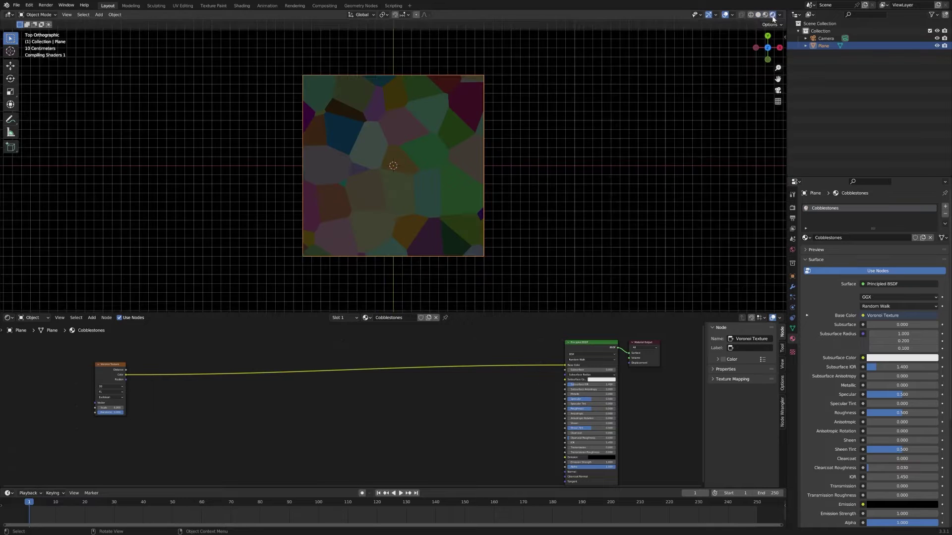
{"action": "middle_click_drag", "start_coordinate": [579, 204], "coordinate": [589, 172]}
{"action": "left_click", "coordinate": [98, 15]}
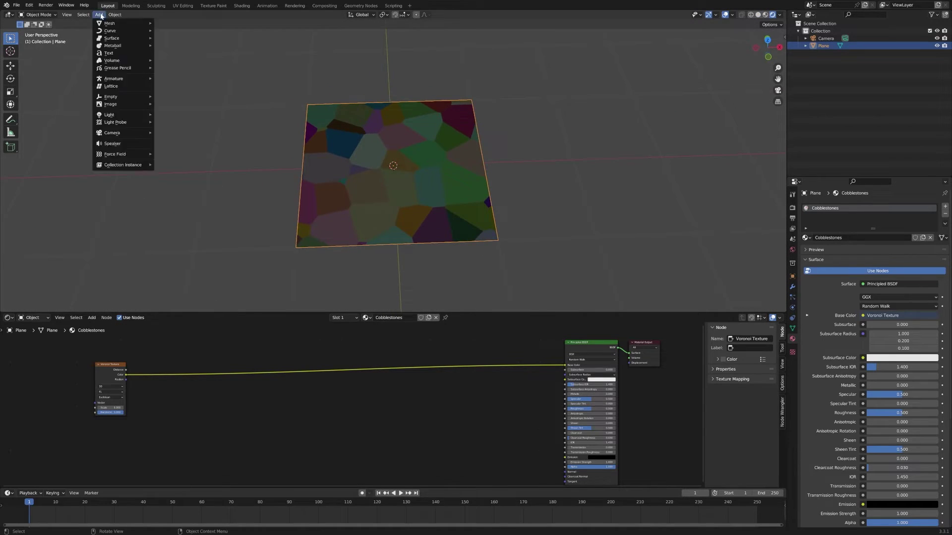
{"action": "mouse_move", "coordinate": [125, 115]}
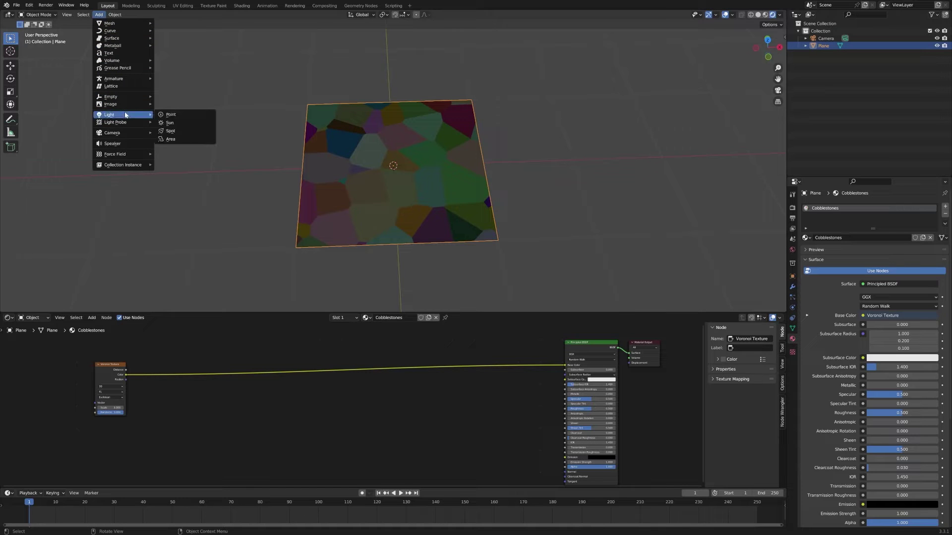
{"action": "left_click", "coordinate": [182, 123]}
{"action": "middle_click_drag", "start_coordinate": [555, 152], "coordinate": [550, 194]}
{"action": "left_click", "coordinate": [433, 175]}
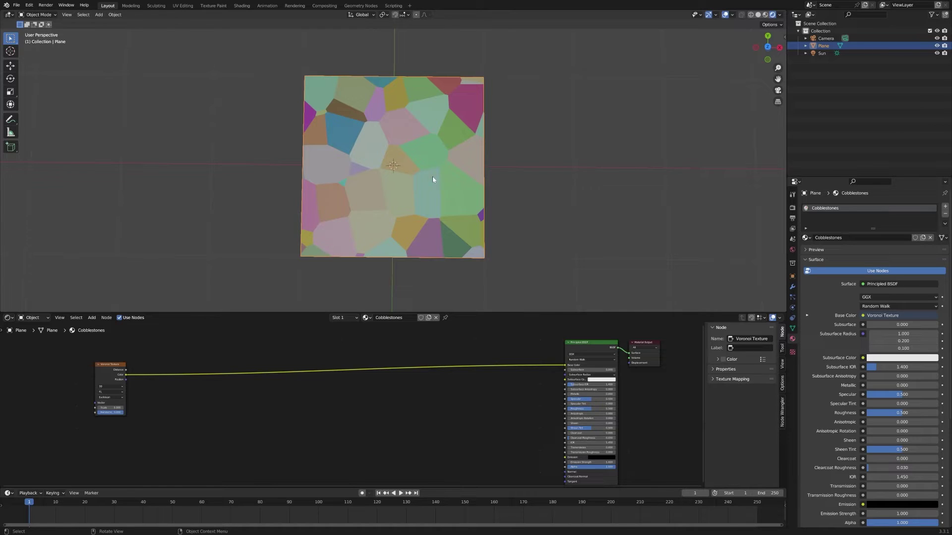
Zoom in on the Voronoi node and test lower Randomness values before returning to 1.000.
{"action": "scroll", "coordinate": [433, 176], "scroll_direction": "up", "scroll_amount": 3}
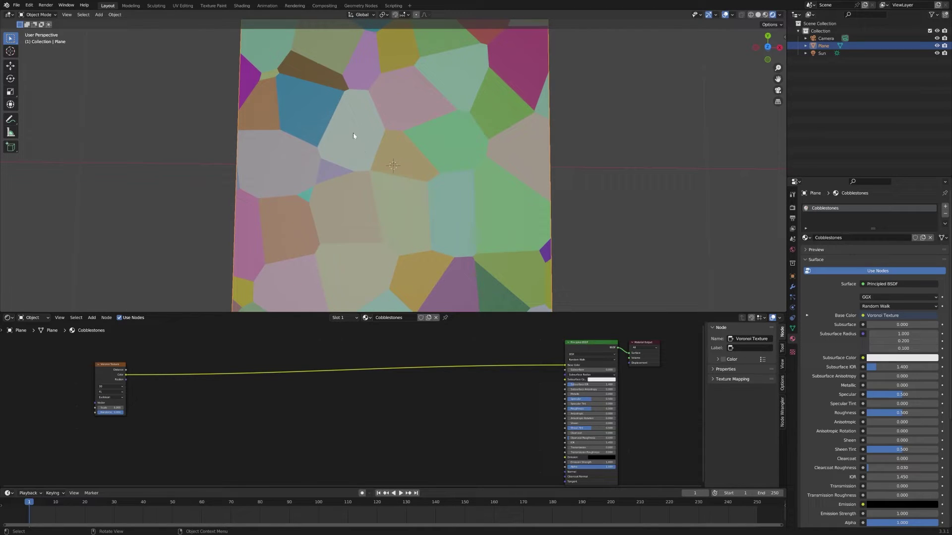
{"action": "scroll", "coordinate": [139, 393], "scroll_direction": "up", "scroll_amount": 3}
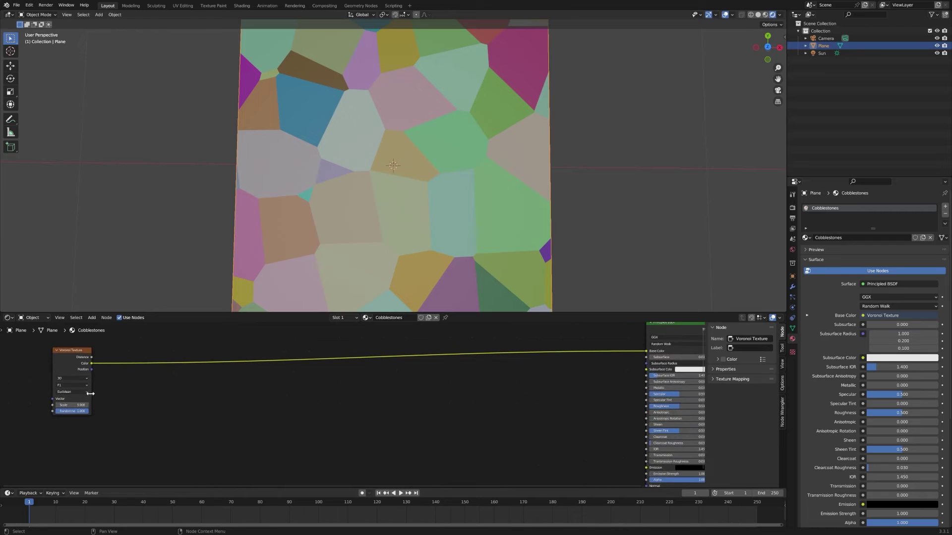
{"action": "middle_click_drag", "start_coordinate": [78, 393], "coordinate": [289, 399]}
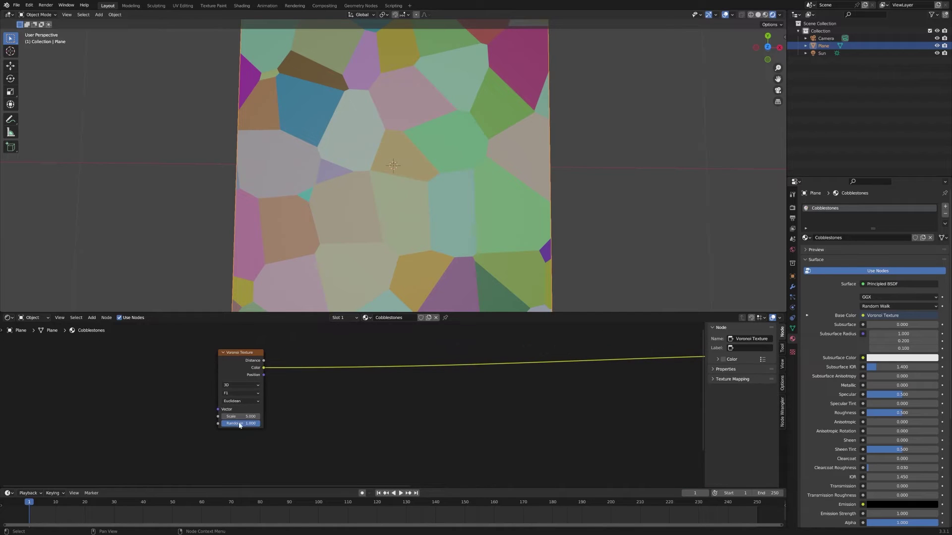
{"action": "left_click_drag", "start_coordinate": [247, 425], "coordinate": [221, 426]}
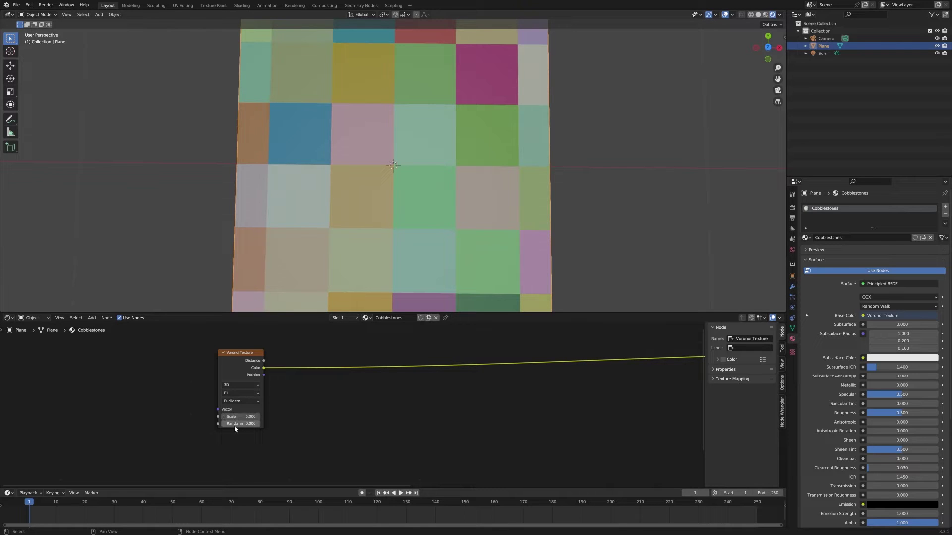
{"action": "left_click_drag", "start_coordinate": [234, 425], "coordinate": [257, 425]}
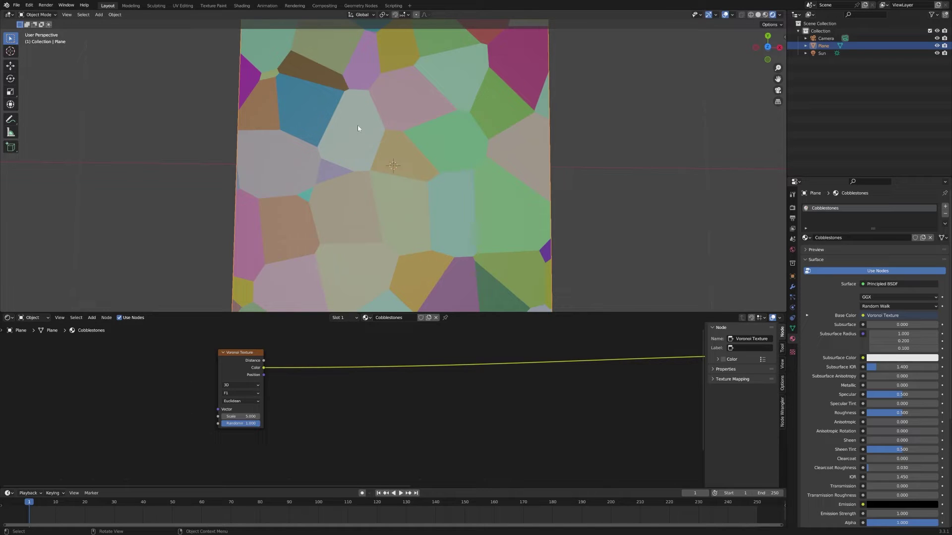
{"action": "left_click", "coordinate": [241, 403]}
{"action": "left_click", "coordinate": [251, 393]}
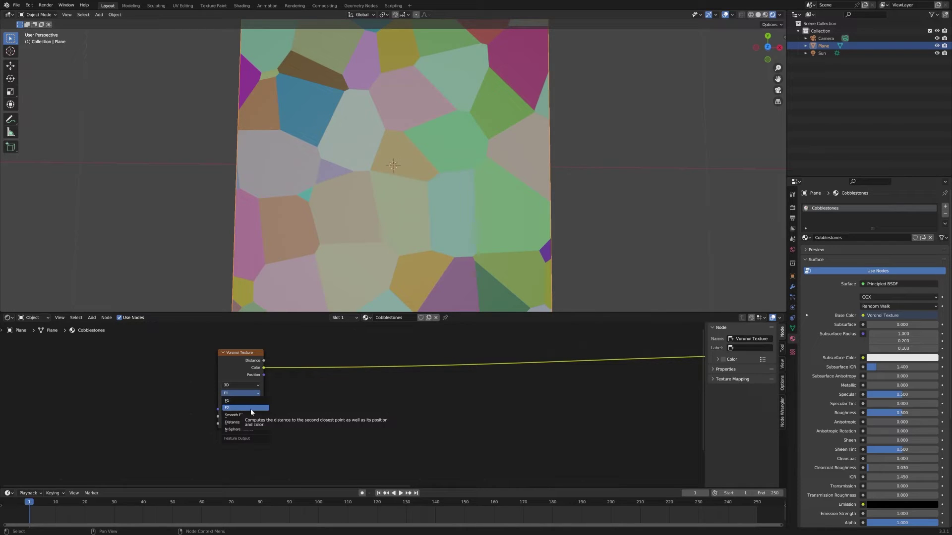
{"action": "left_click", "coordinate": [251, 409]}
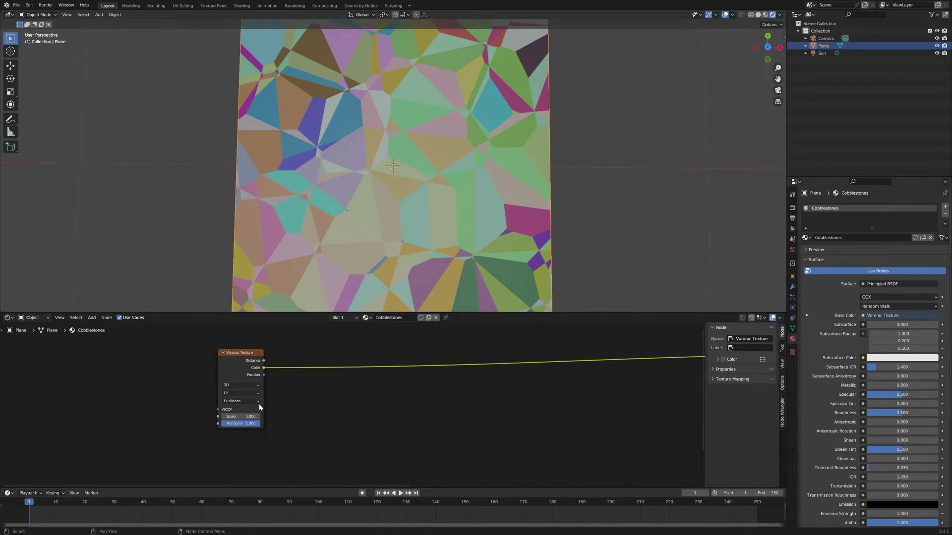
{"action": "left_click", "coordinate": [248, 393]}
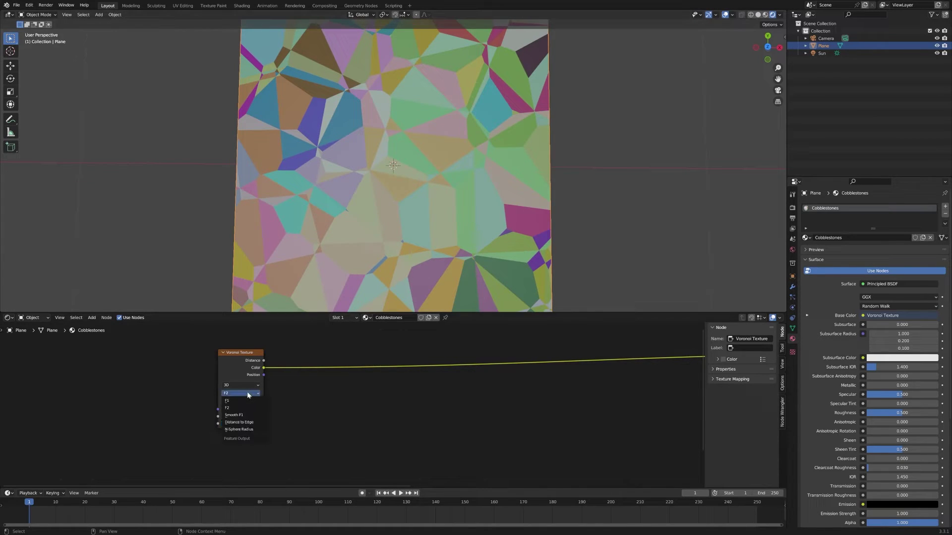
{"action": "left_click", "coordinate": [254, 417]}
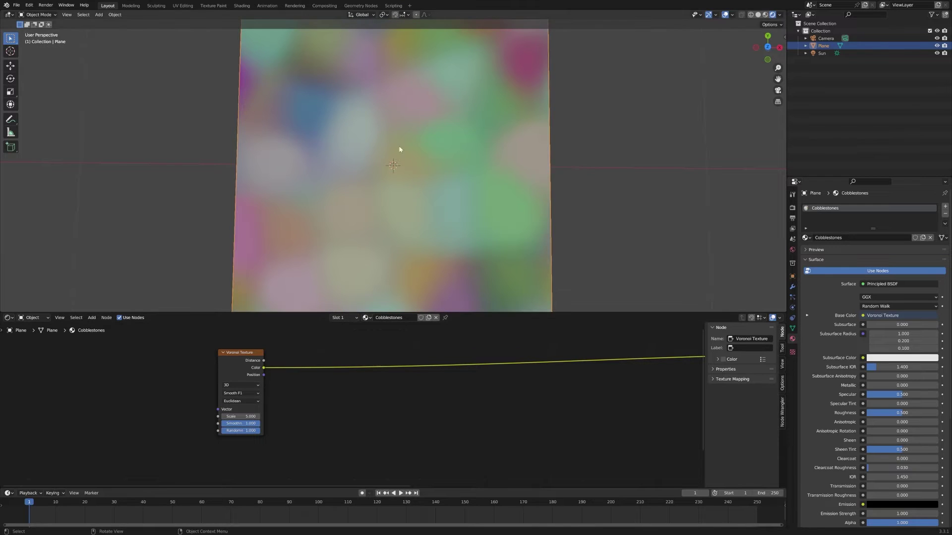
{"action": "left_click", "coordinate": [249, 393]}
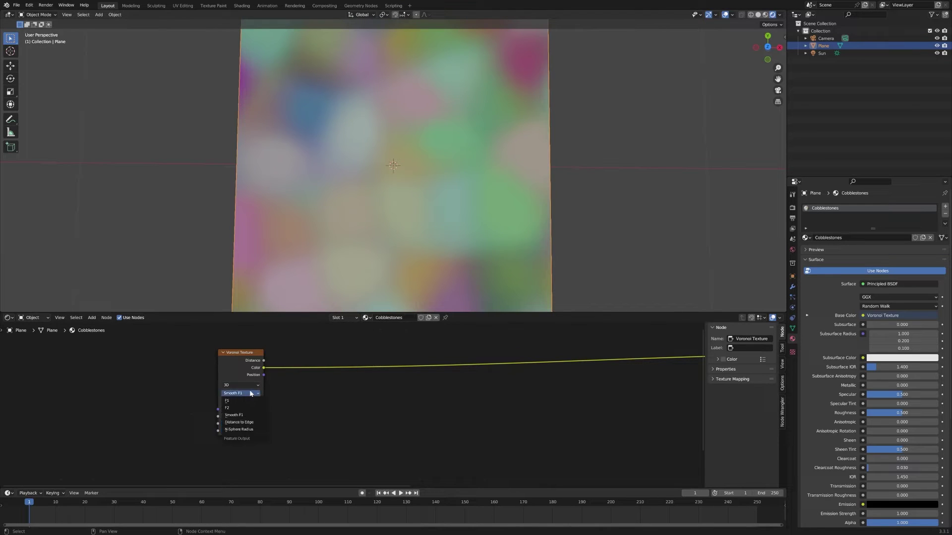
{"action": "left_click", "coordinate": [248, 401]}
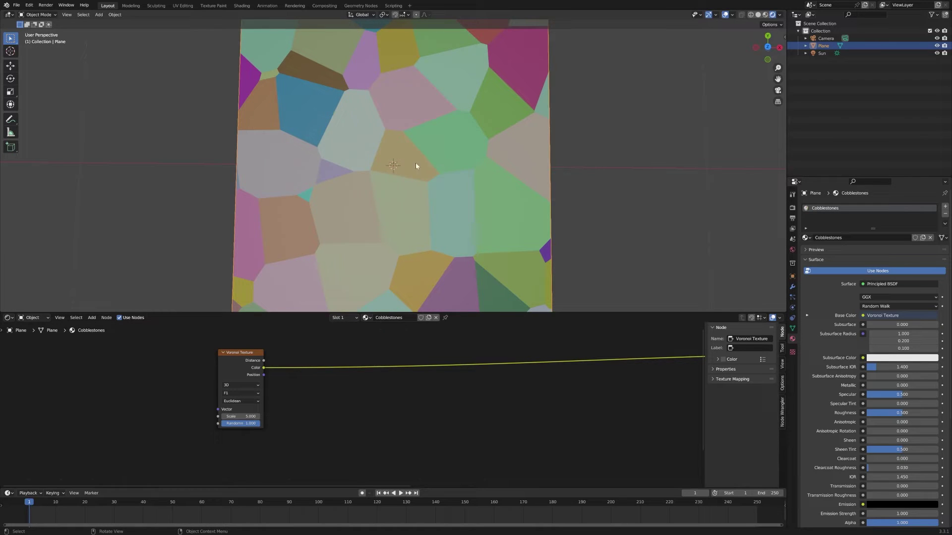
{"action": "left_click", "coordinate": [252, 393]}
{"action": "left_click", "coordinate": [254, 416]}
{"action": "left_click", "coordinate": [252, 394]}
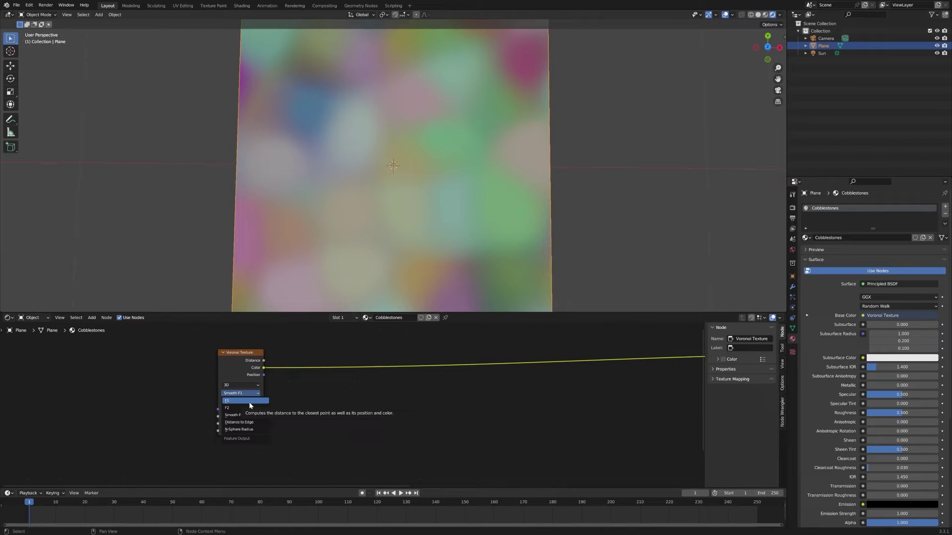
{"action": "left_click", "coordinate": [249, 401]}
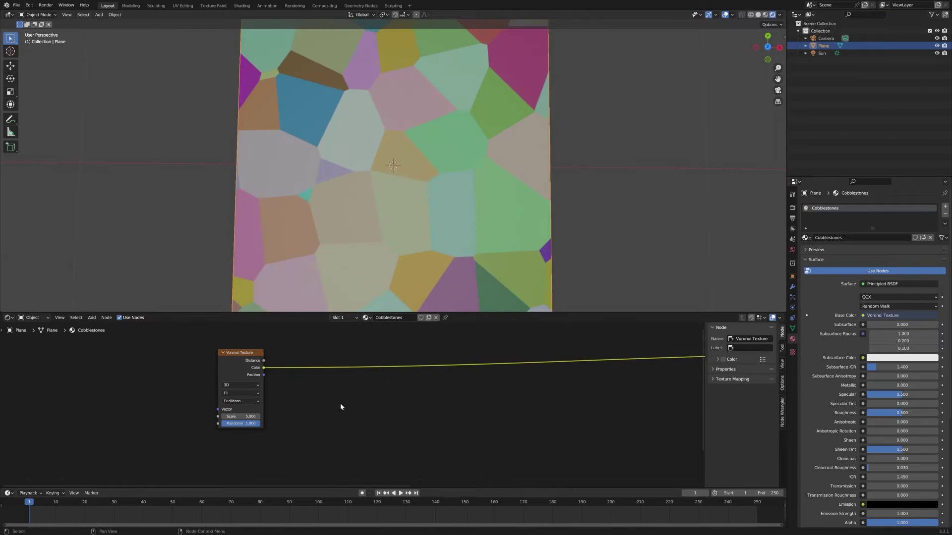
Set the Voronoi node's Distance Metric to Minkowski.
{"action": "left_click", "coordinate": [253, 405]}
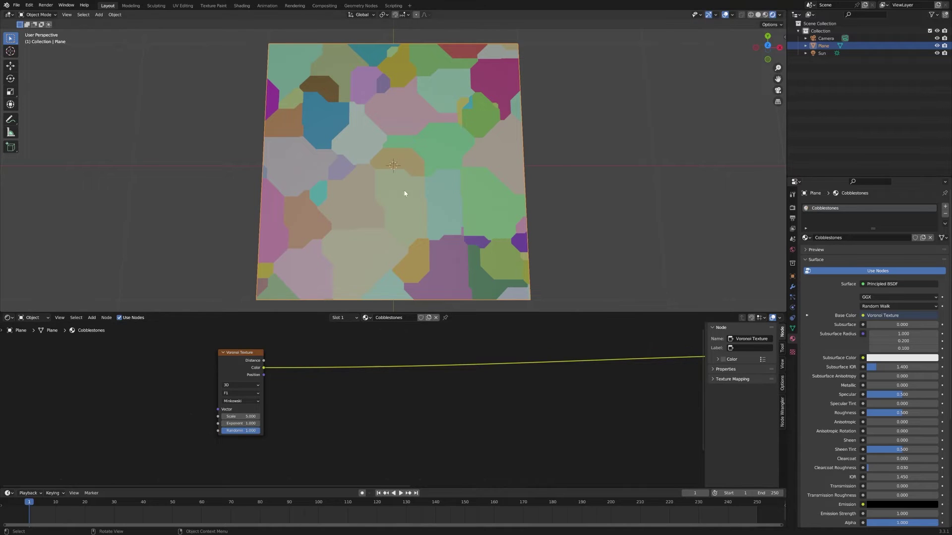
Try Minkowski Exponent values of 2 and then 32.
{"action": "double_click", "coordinate": [240, 423]}
{"action": "type", "text": "2"}
{"action": "key", "text": "Return"}
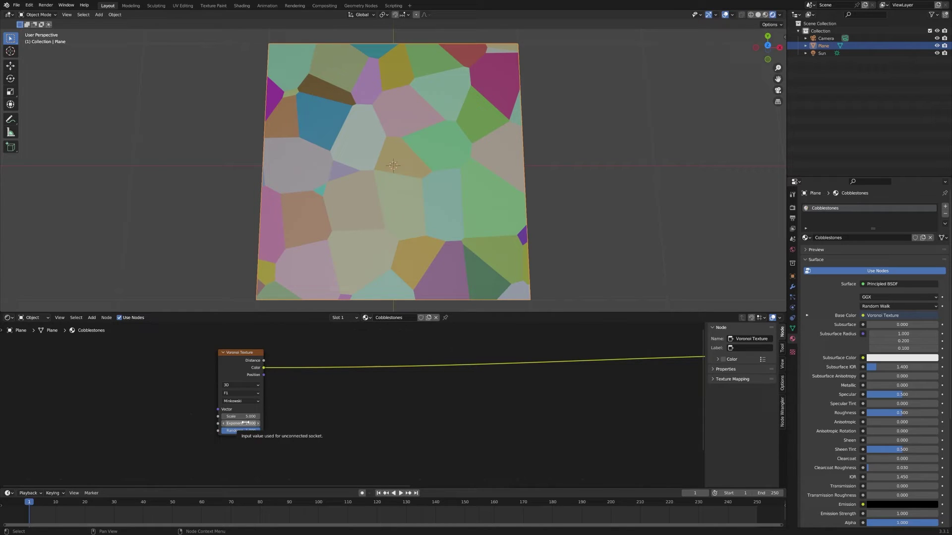
{"action": "left_click", "coordinate": [245, 422]}
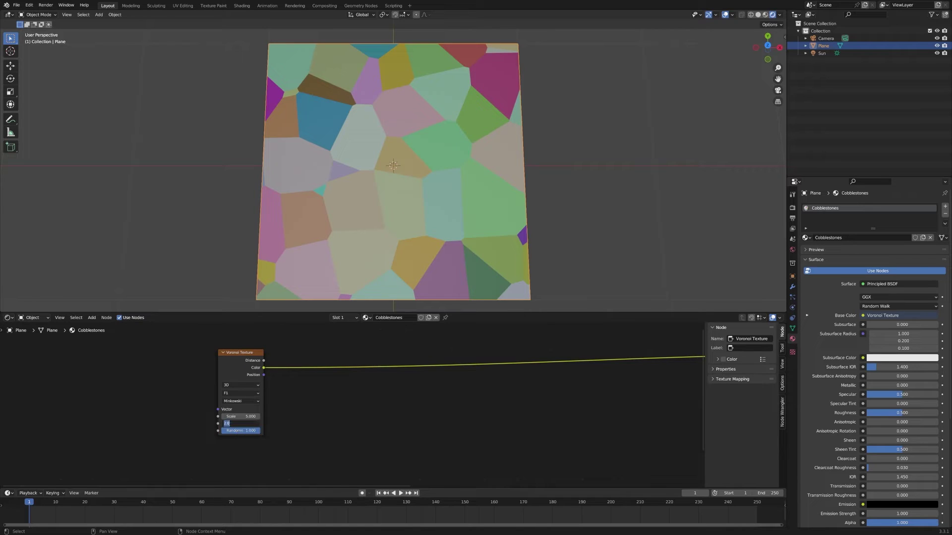
{"action": "type", "text": "32"}
{"action": "key", "text": "Return"}
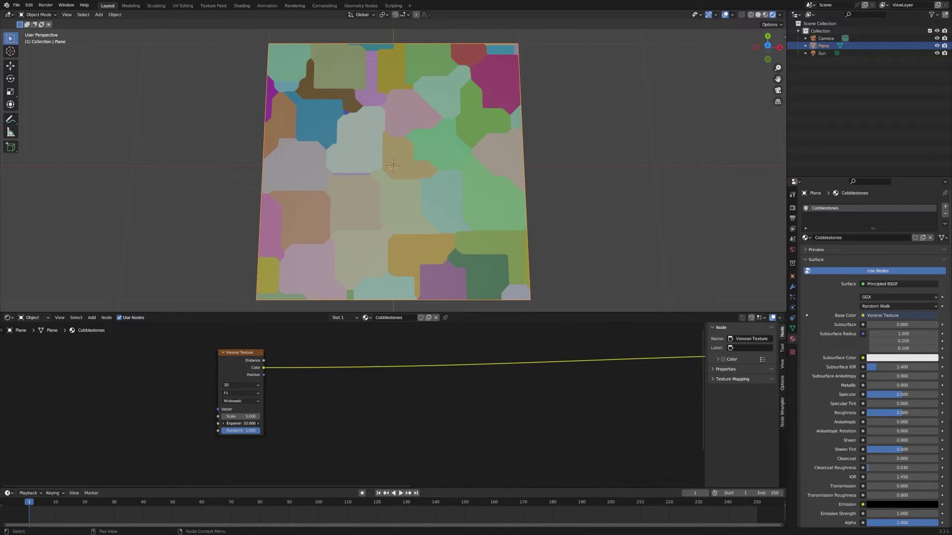
Return the distance metric to Euclidean and zoom out to show the whole node tree.
{"action": "left_click", "coordinate": [240, 424]}
{"action": "left_click", "coordinate": [241, 401]}
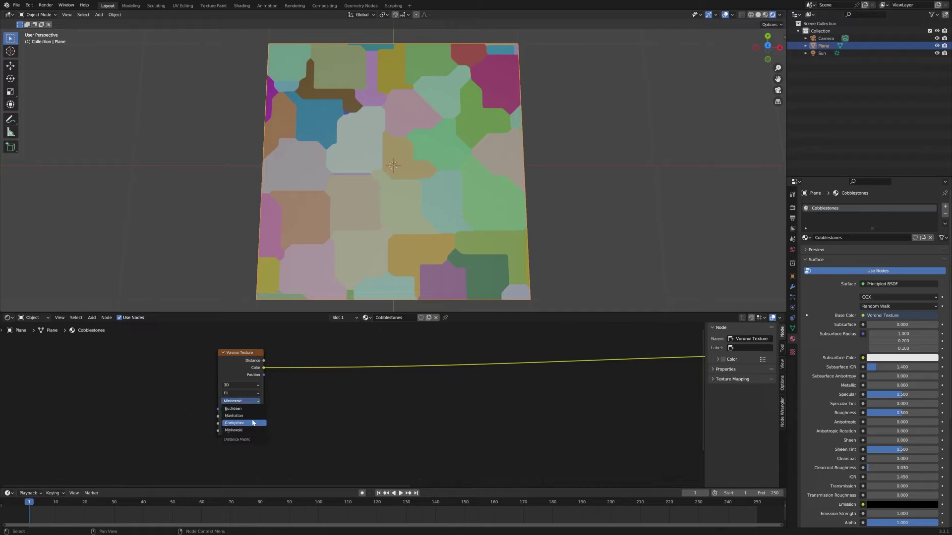
{"action": "left_click", "coordinate": [248, 409]}
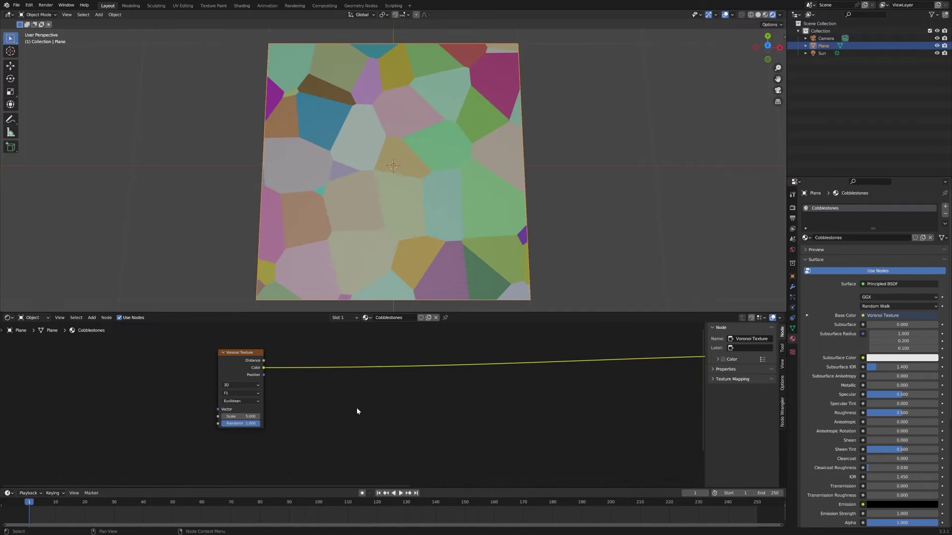
{"action": "middle_click_drag", "start_coordinate": [422, 404], "coordinate": [468, 391], "text": "ctrl"}
{"action": "left_click", "coordinate": [202, 363]}
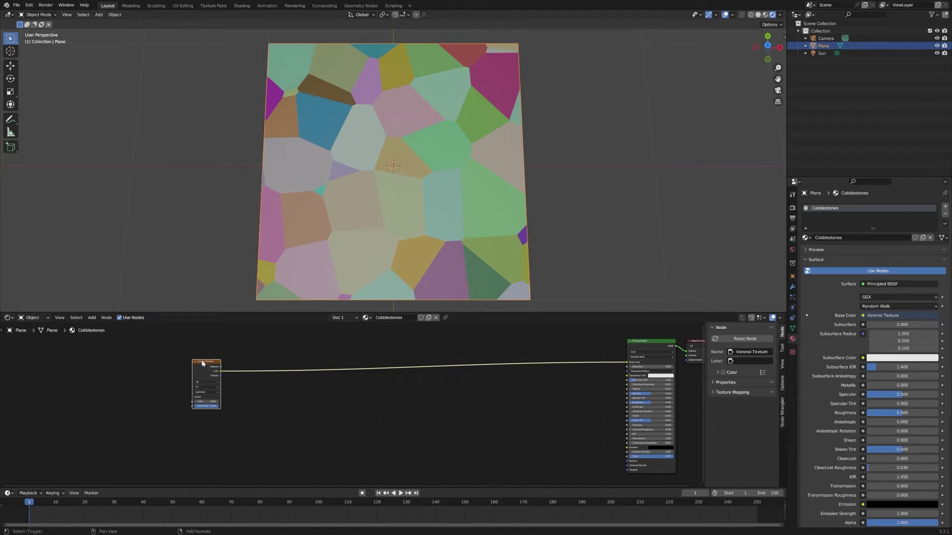
Duplicate the Voronoi Texture node below the original and set the copy's Feature to Smooth F1.
{"action": "key", "text": "shift+d"}
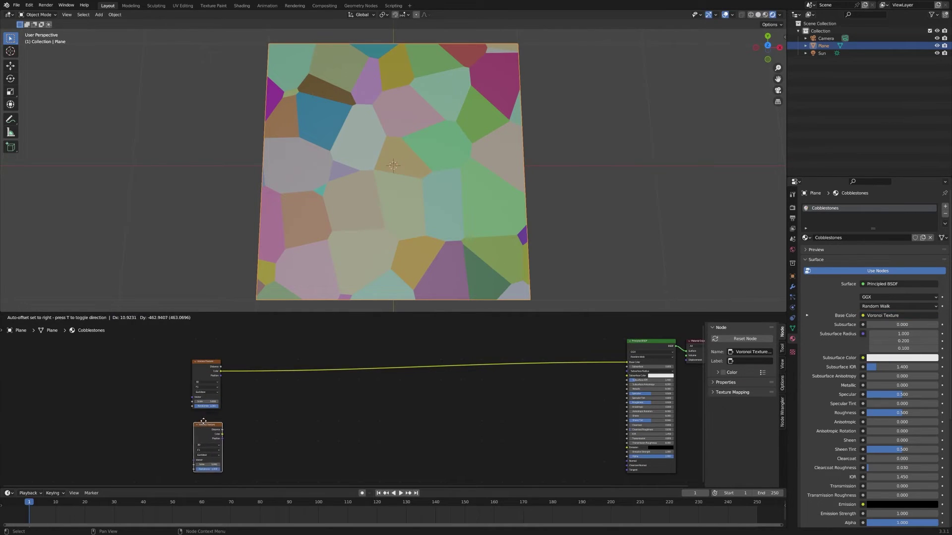
{"action": "left_click", "coordinate": [201, 421]}
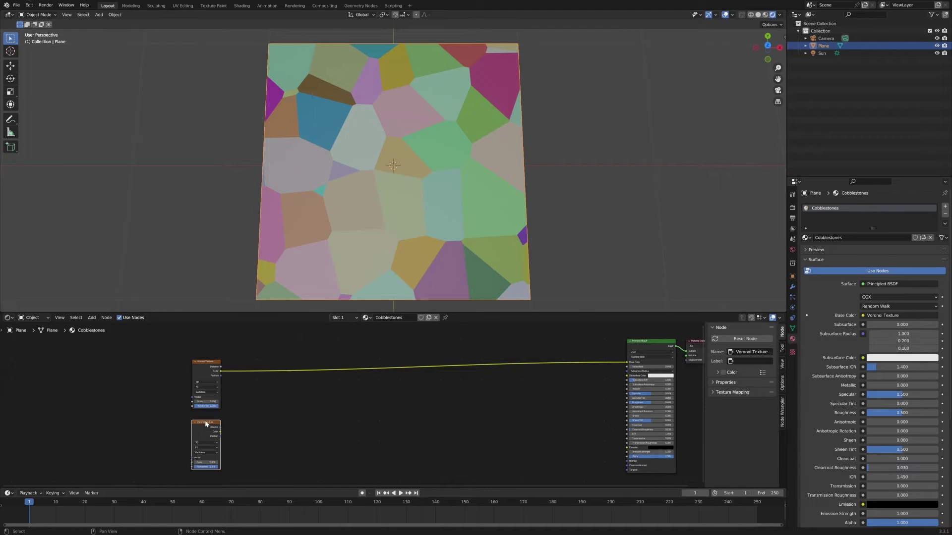
{"action": "left_click", "coordinate": [216, 449]}
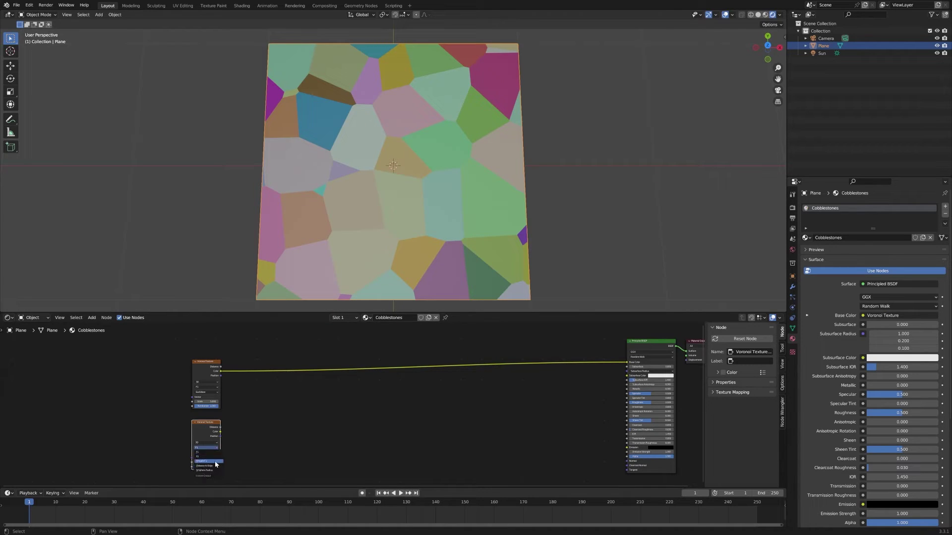
{"action": "left_click", "coordinate": [216, 462]}
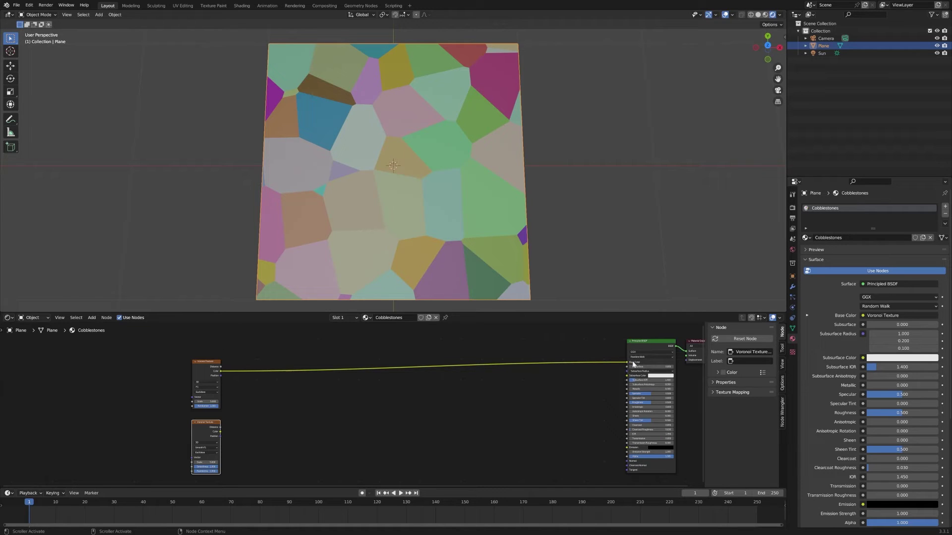
Insert a ColorRamp node on the link between the first Voronoi and Base Color.
{"action": "left_click", "coordinate": [90, 318]}
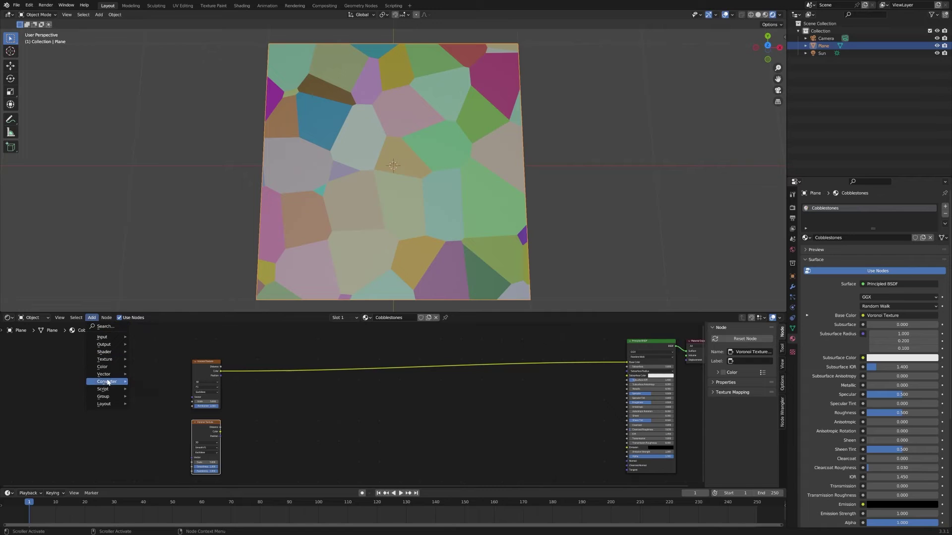
{"action": "mouse_move", "coordinate": [107, 381]}
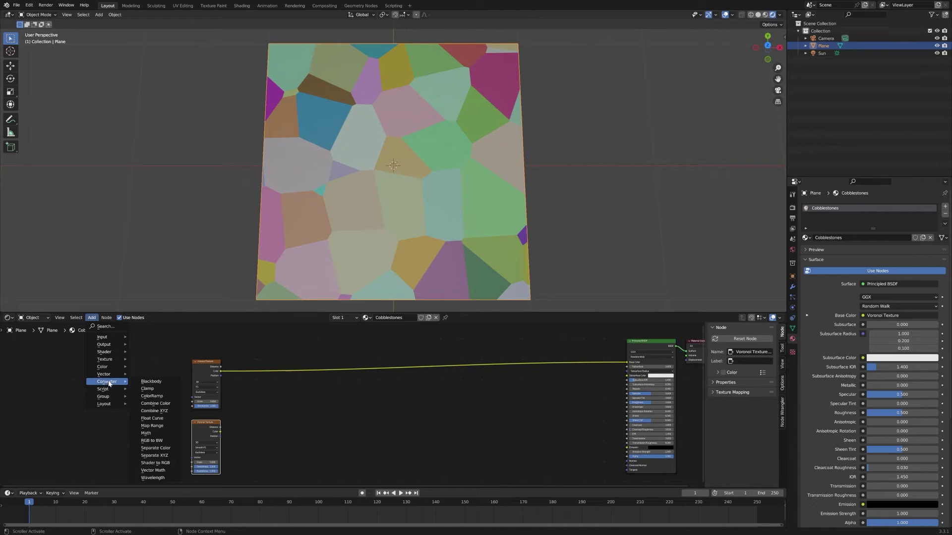
{"action": "left_click", "coordinate": [164, 396]}
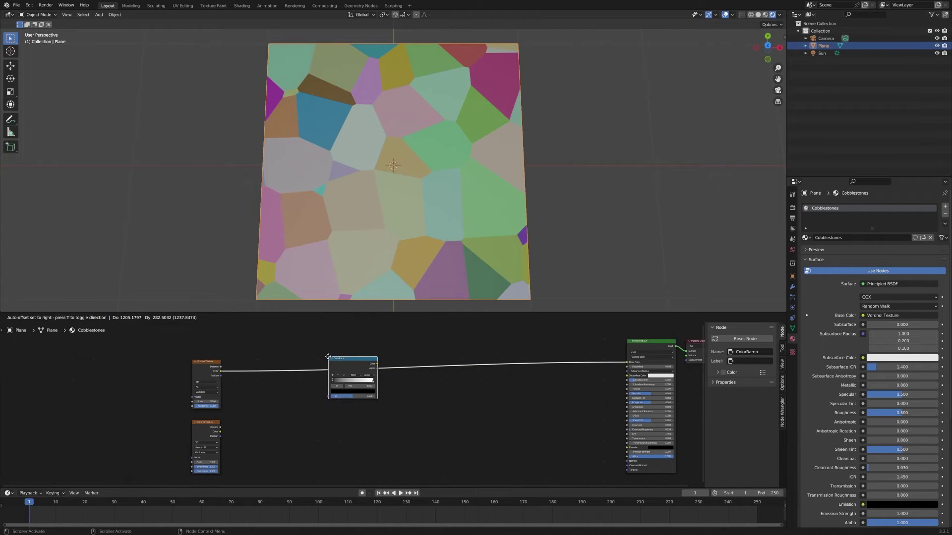
{"action": "left_click", "coordinate": [298, 352]}
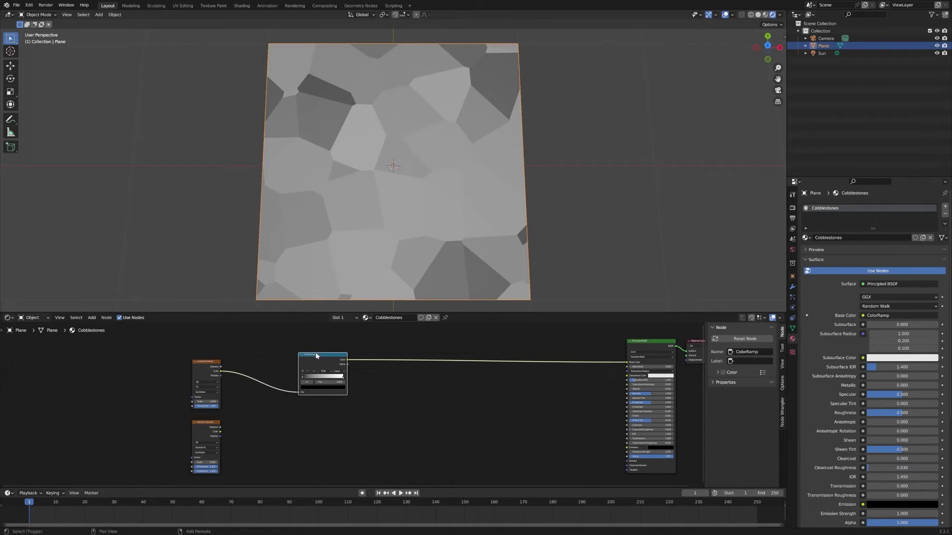
Duplicate the ColorRamp below and feed the second Voronoi's Color into it.
{"action": "key", "text": "shift+d"}
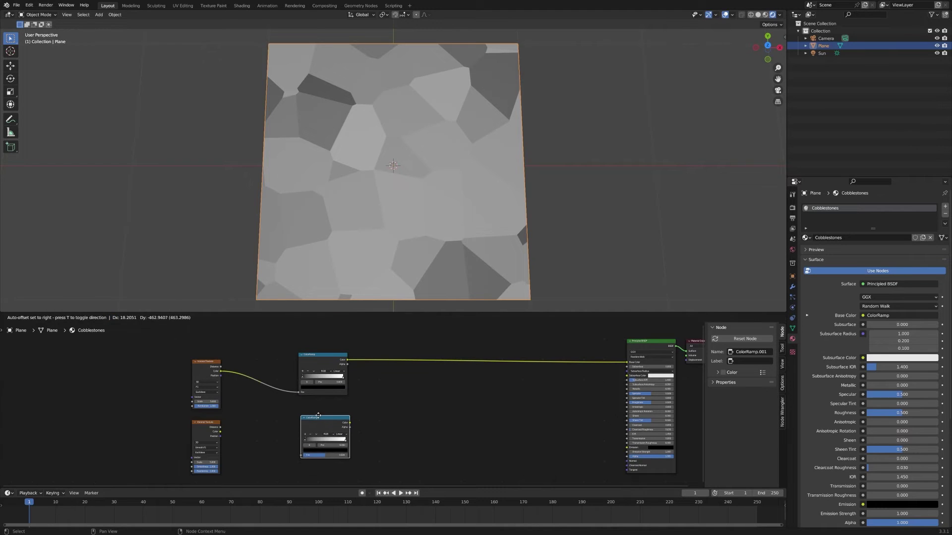
{"action": "left_click", "coordinate": [319, 418]}
{"action": "left_click", "coordinate": [221, 434]}
{"action": "left_click_drag", "start_coordinate": [219, 431], "coordinate": [301, 455]}
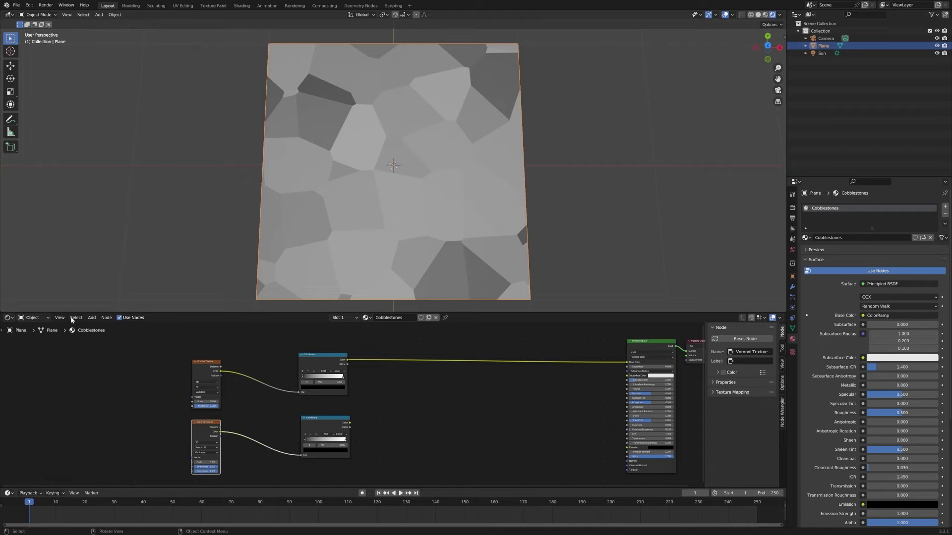
{"action": "left_click", "coordinate": [91, 321]}
{"action": "mouse_move", "coordinate": [110, 370]}
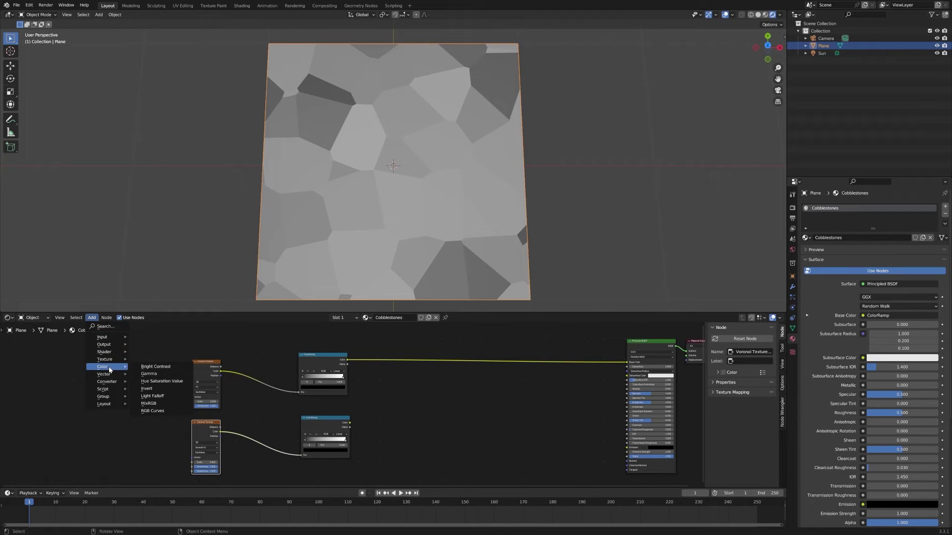
{"action": "left_click", "coordinate": [170, 403]}
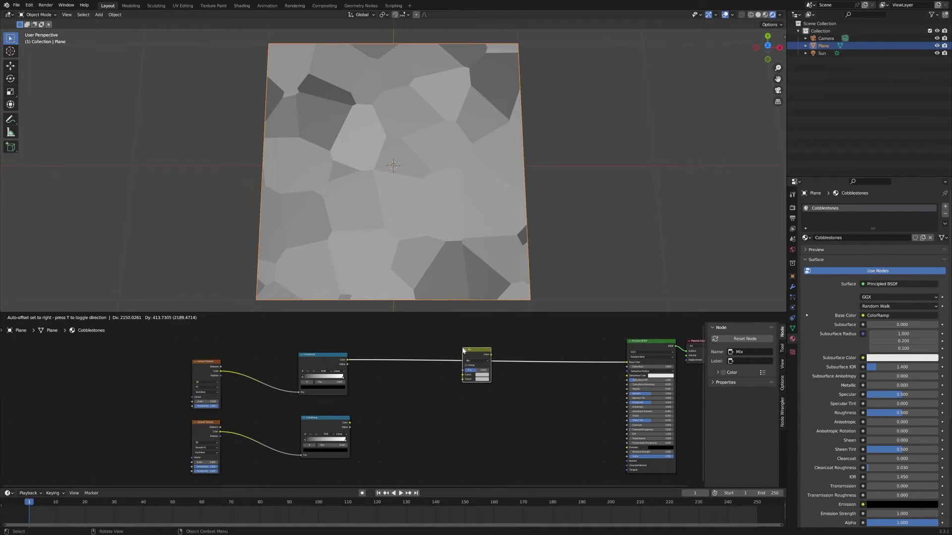
{"action": "left_click", "coordinate": [462, 349]}
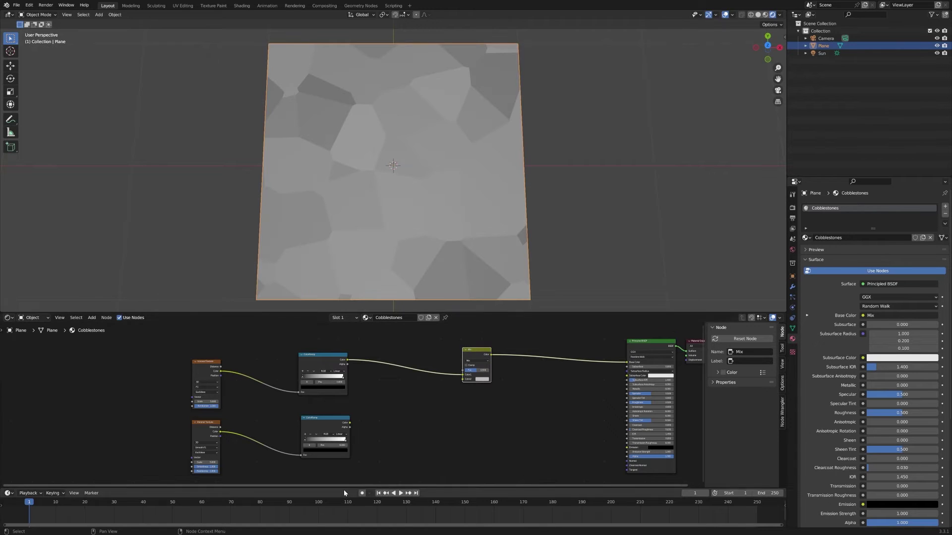
{"action": "left_click_drag", "start_coordinate": [349, 422], "coordinate": [463, 378]}
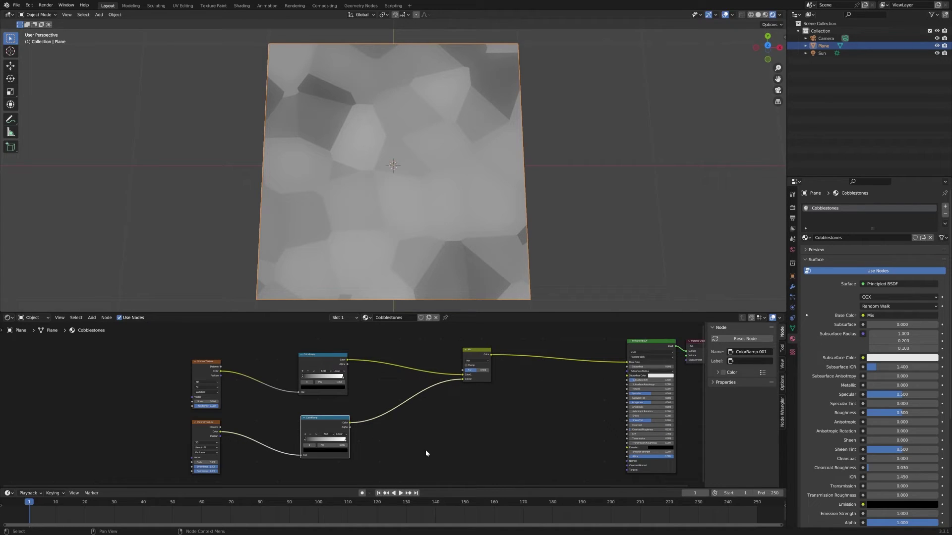
{"action": "scroll", "coordinate": [448, 457], "scroll_direction": "down", "scroll_amount": 2}
{"action": "middle_click_drag", "start_coordinate": [472, 451], "coordinate": [456, 432]}
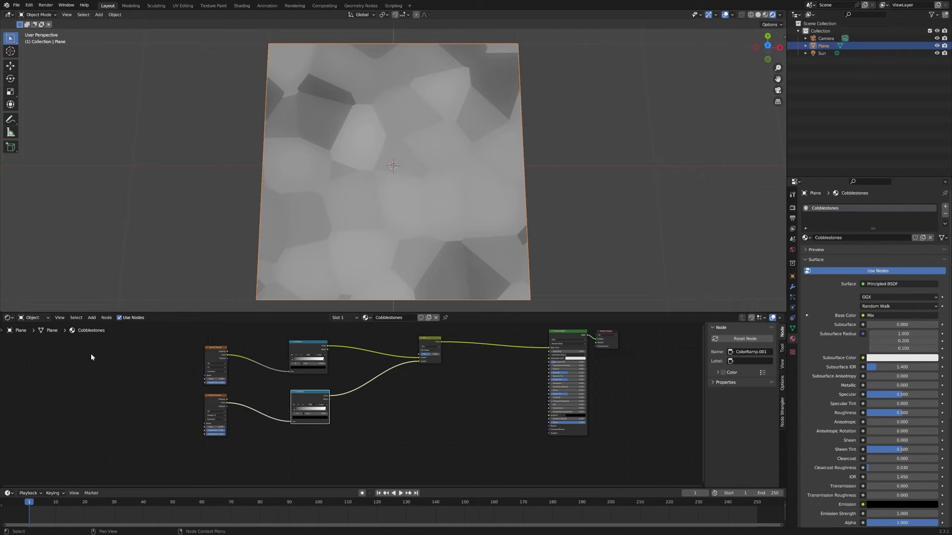
Add a Bump node from the Vector category and place it below the Mix node.
{"action": "left_click", "coordinate": [92, 318]}
{"action": "mouse_move", "coordinate": [111, 369]}
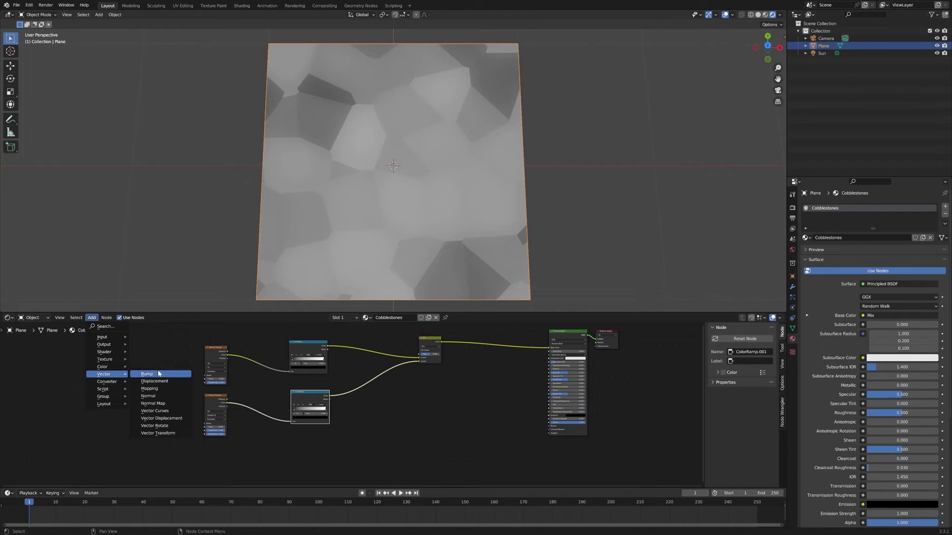
{"action": "left_click", "coordinate": [159, 373]}
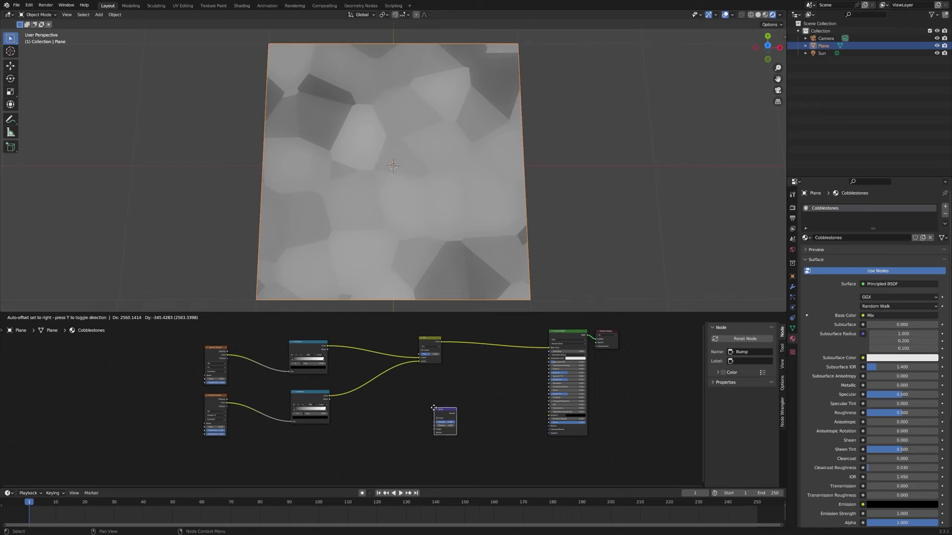
{"action": "left_click", "coordinate": [436, 420]}
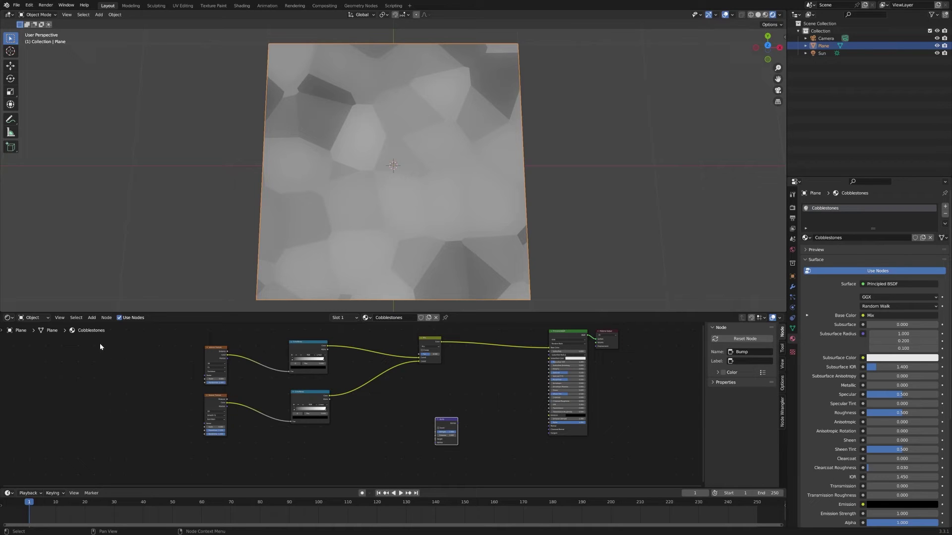
Add a Math node left of the Bump node and duplicate it beside the original.
{"action": "left_click", "coordinate": [92, 318]}
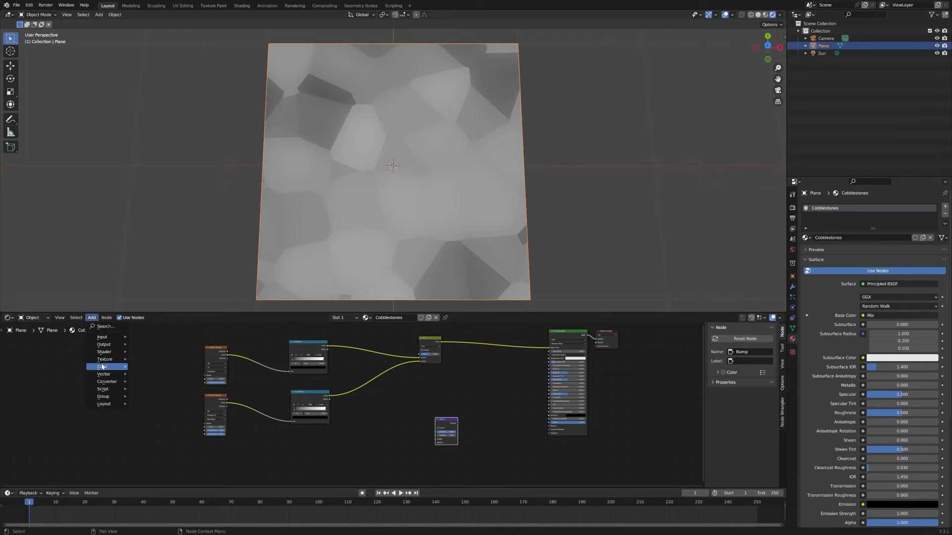
{"action": "mouse_move", "coordinate": [103, 367]}
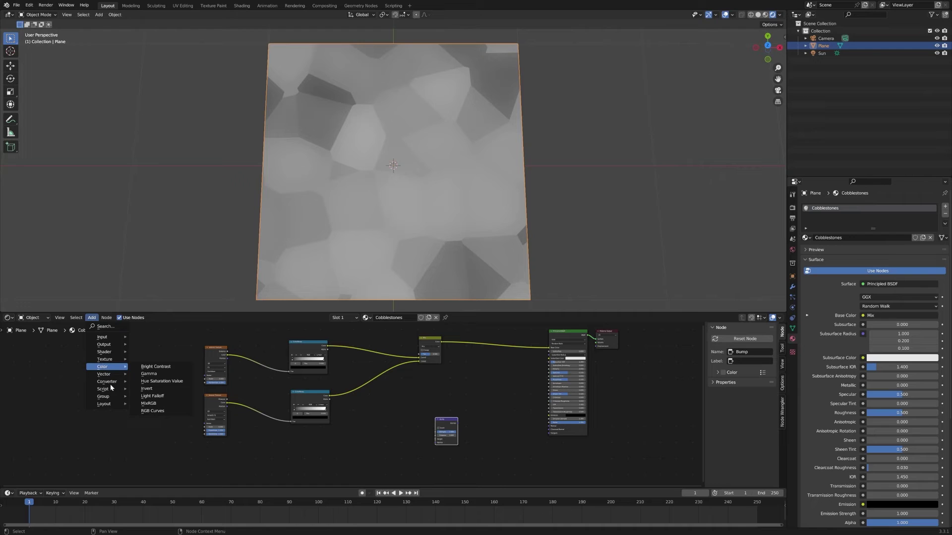
{"action": "mouse_move", "coordinate": [111, 385]}
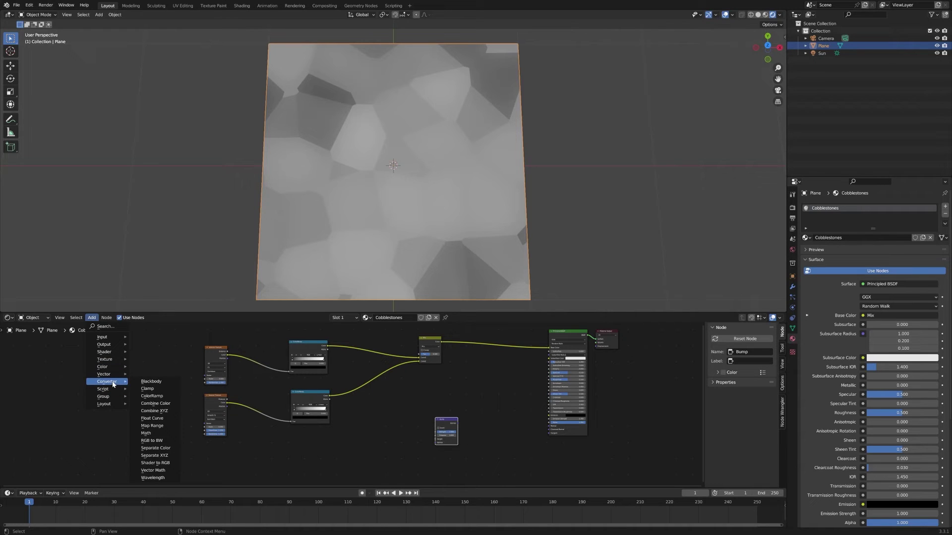
{"action": "left_click", "coordinate": [153, 434]}
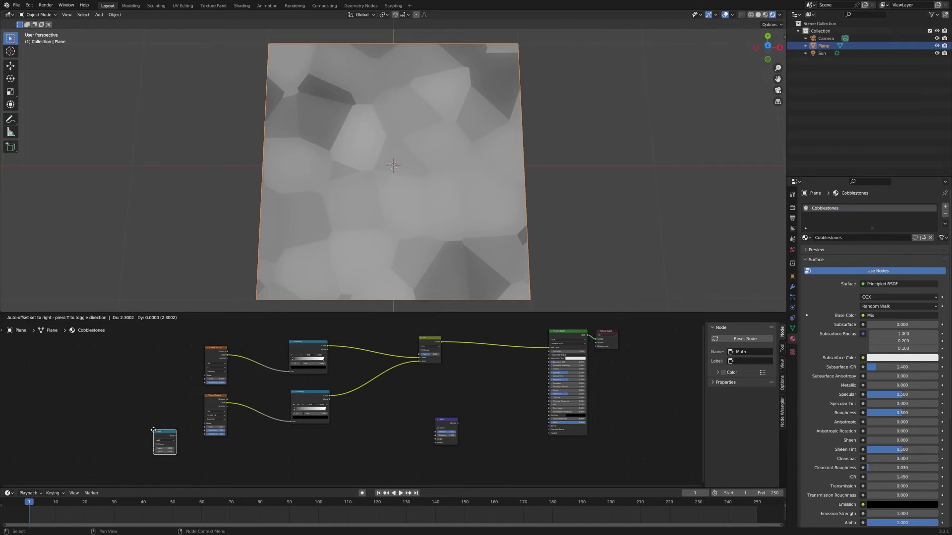
{"action": "left_click", "coordinate": [336, 431]}
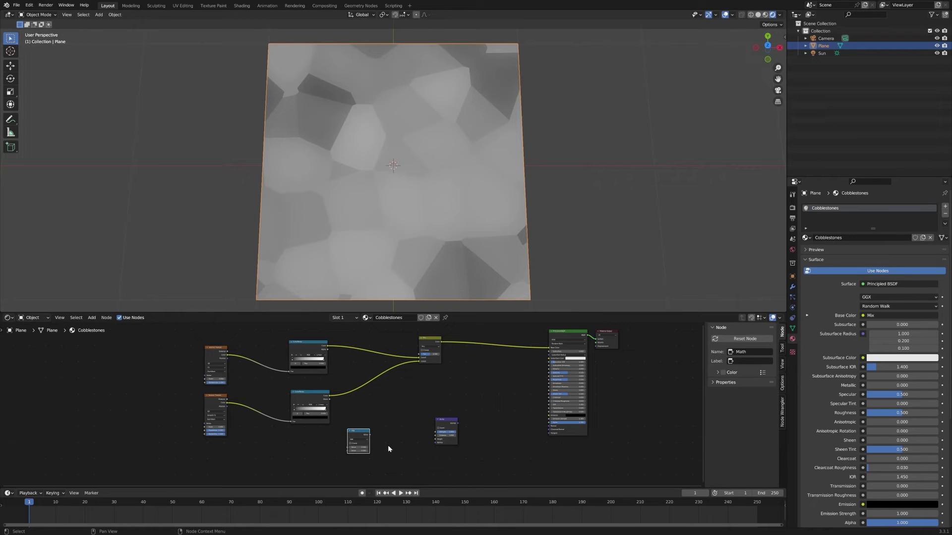
{"action": "key", "text": "shift+d"}
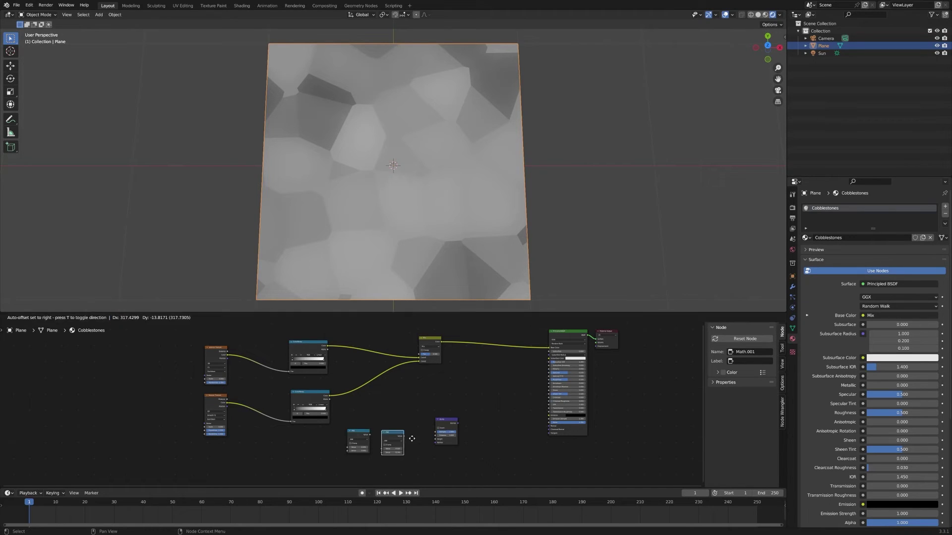
{"action": "left_click", "coordinate": [411, 435]}
Move the left Math node further left and set its operation to Divide.
{"action": "scroll", "coordinate": [385, 467], "scroll_direction": "up", "scroll_amount": 2}
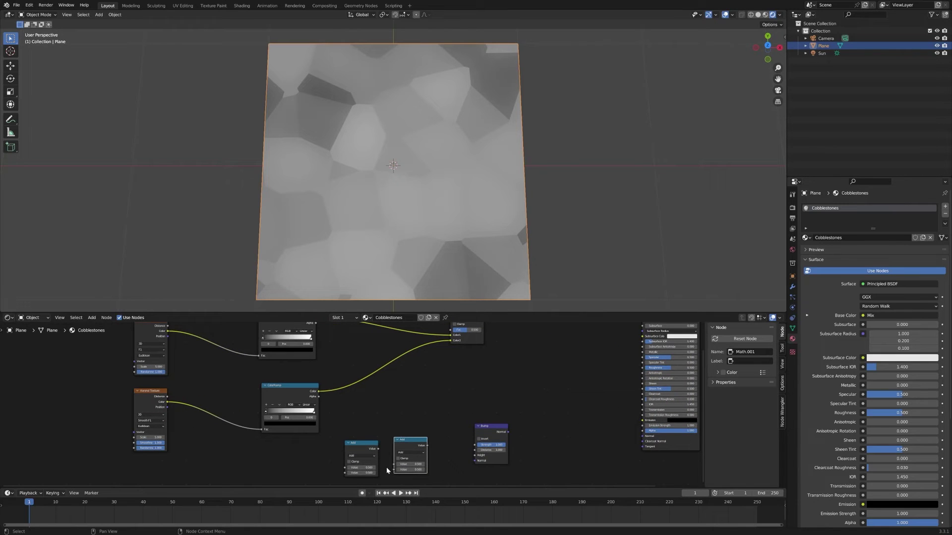
{"action": "left_click", "coordinate": [366, 444]}
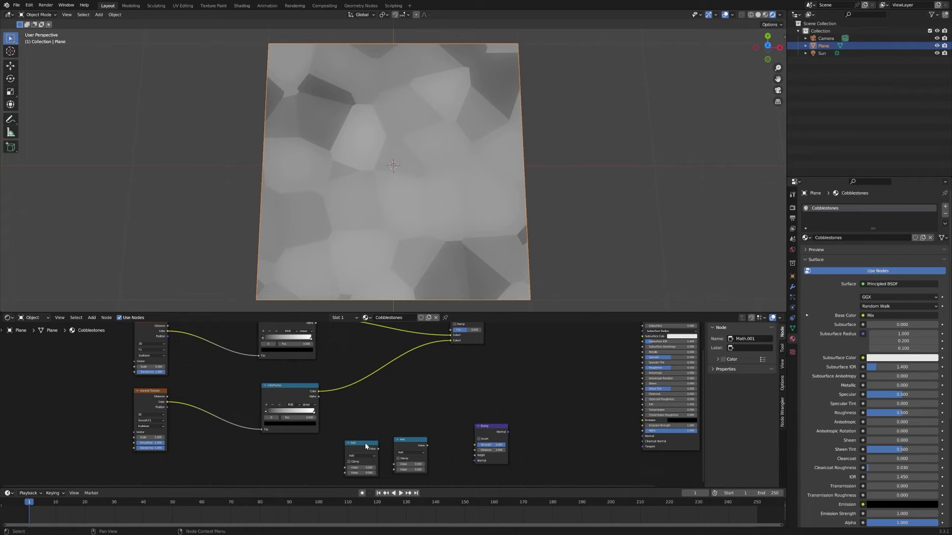
{"action": "left_click_drag", "start_coordinate": [364, 444], "coordinate": [303, 447]}
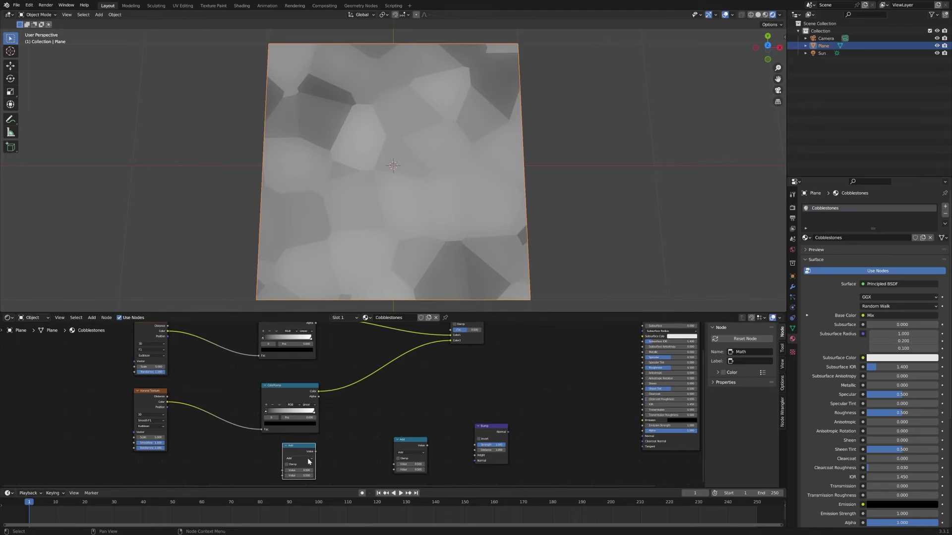
{"action": "left_click", "coordinate": [299, 458]}
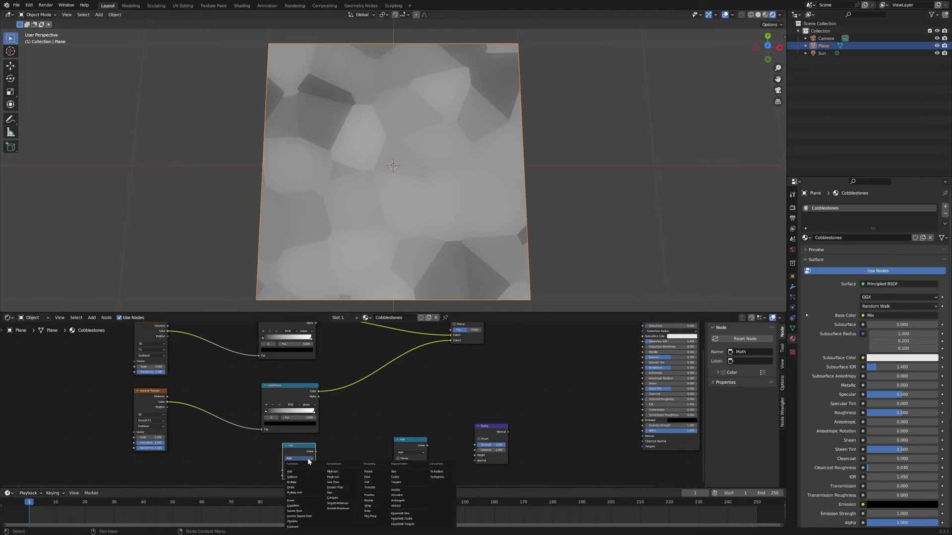
{"action": "left_click", "coordinate": [305, 488]}
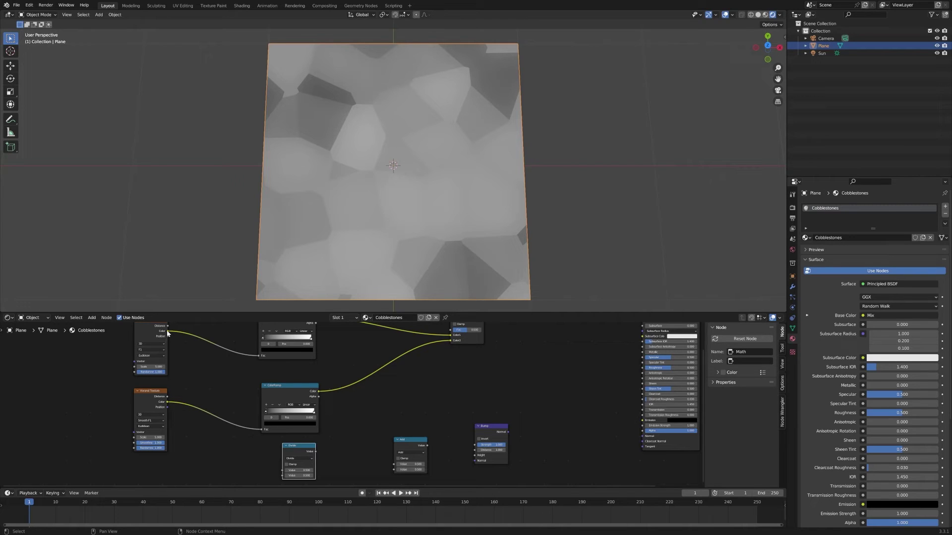
Link both Voronoi Distance outputs into the Divide node and switch the other Math node to Power.
{"action": "left_click_drag", "start_coordinate": [168, 326], "coordinate": [282, 470]}
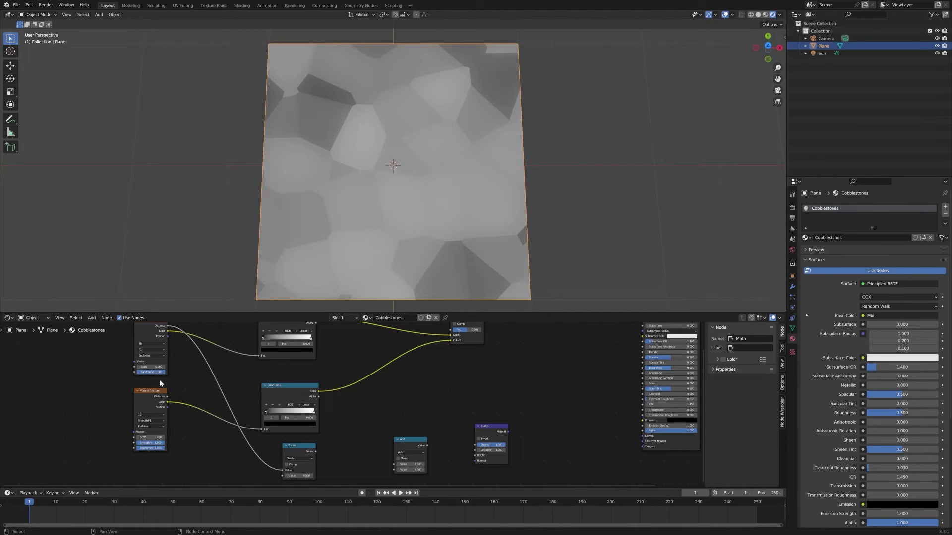
{"action": "left_click_drag", "start_coordinate": [168, 397], "coordinate": [394, 405]}
{"action": "left_click", "coordinate": [421, 394]}
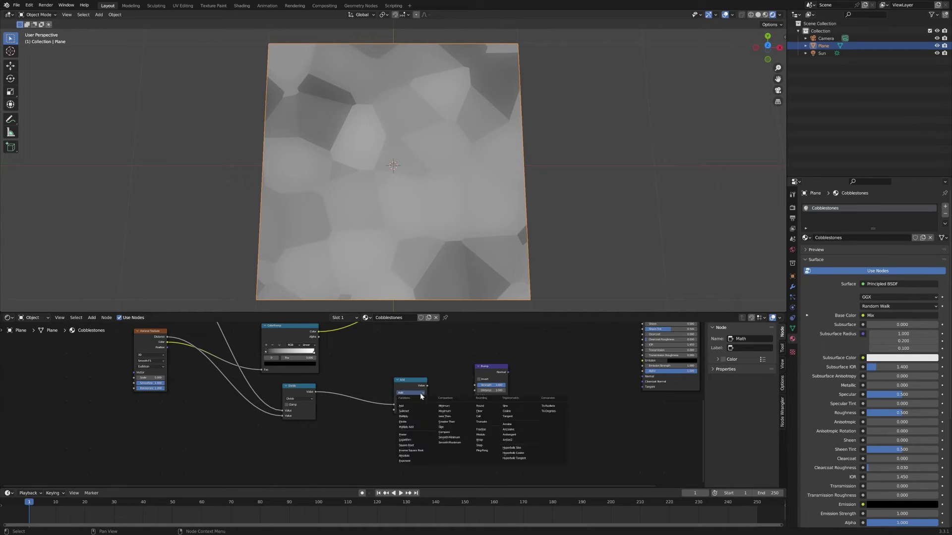
{"action": "left_click", "coordinate": [416, 434]}
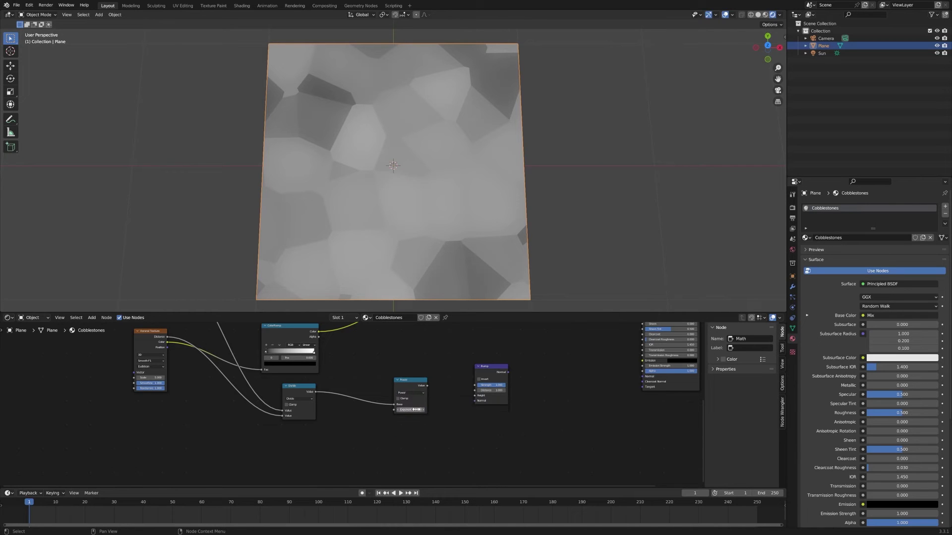
Set the Power exponent to 0.5, feed it into Bump Height, and set Bump Distance to 0.1.
{"action": "left_click", "coordinate": [415, 410]}
{"action": "key", "text": "Return"}
{"action": "mouse_move", "coordinate": [427, 386]}
{"action": "left_mouse_down"}
{"action": "mouse_move", "coordinate": [452, 382]}
{"action": "mouse_move", "coordinate": [475, 396]}
{"action": "mouse_move", "coordinate": [560, 363]}
{"action": "mouse_move", "coordinate": [640, 378]}
{"action": "left_mouse_up"}
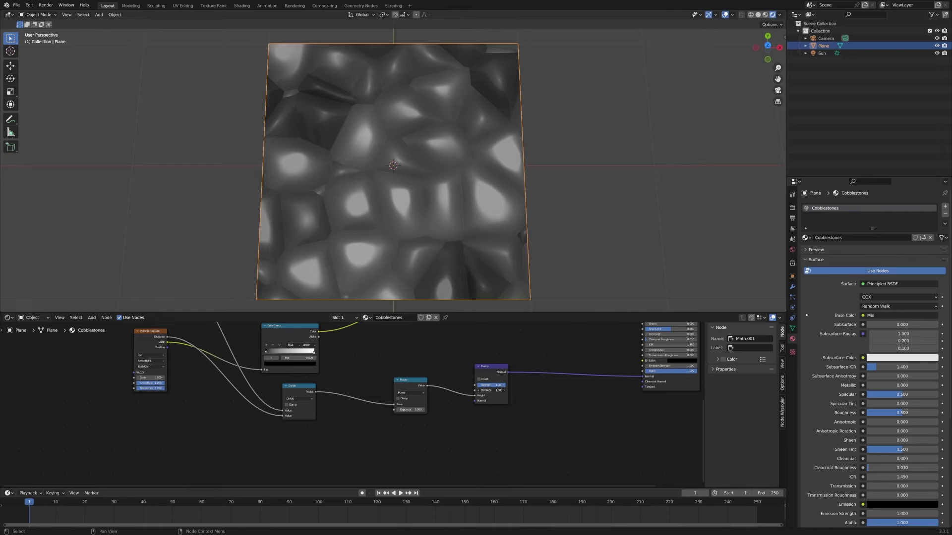
{"action": "left_click_drag", "start_coordinate": [491, 390], "coordinate": [481, 391]}
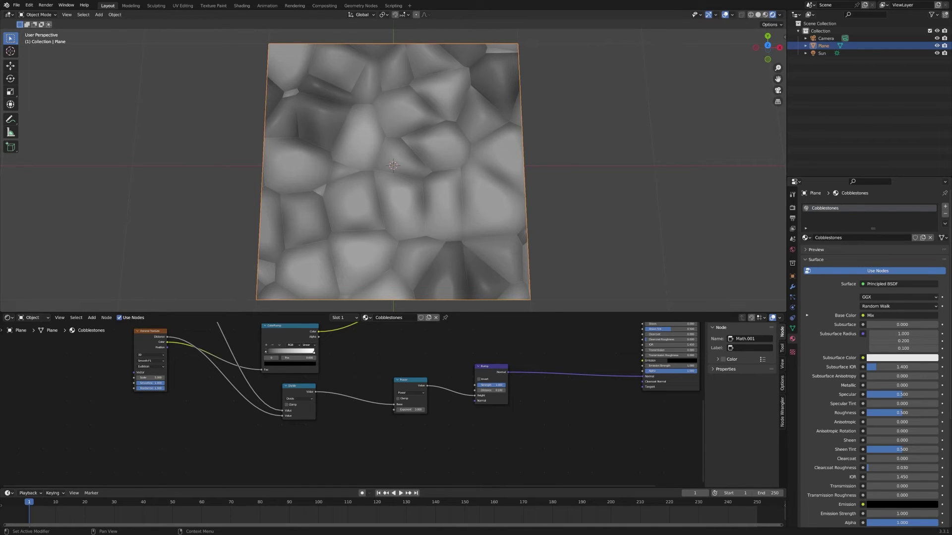
Set the Smooth F1 Voronoi's Smoothness to 0.2, then nudge it up to about 0.306.
{"action": "double_click", "coordinate": [161, 384]}
{"action": "key", "text": "BackSpace"}
{"action": "type", "text": ".2"}
{"action": "key", "text": "Return"}
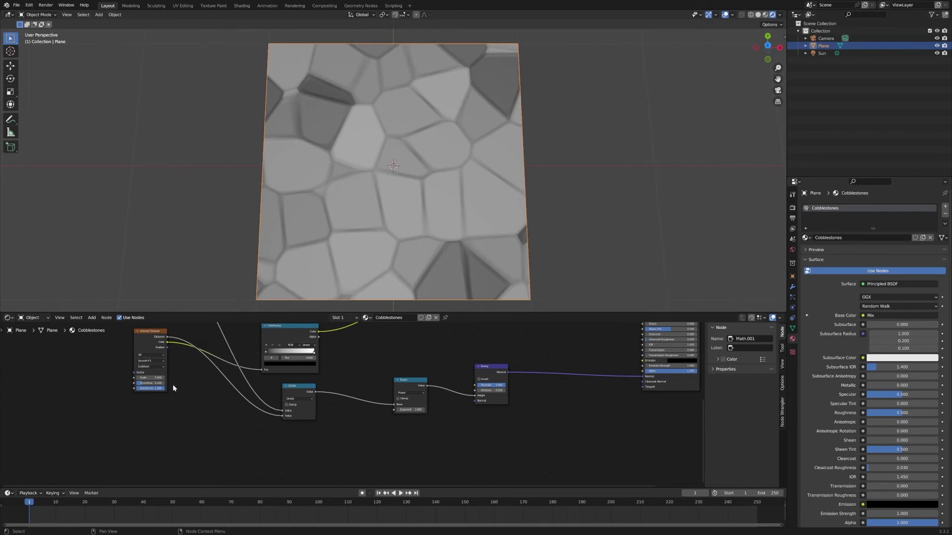
{"action": "scroll", "coordinate": [432, 132], "scroll_direction": "down", "scroll_amount": 3}
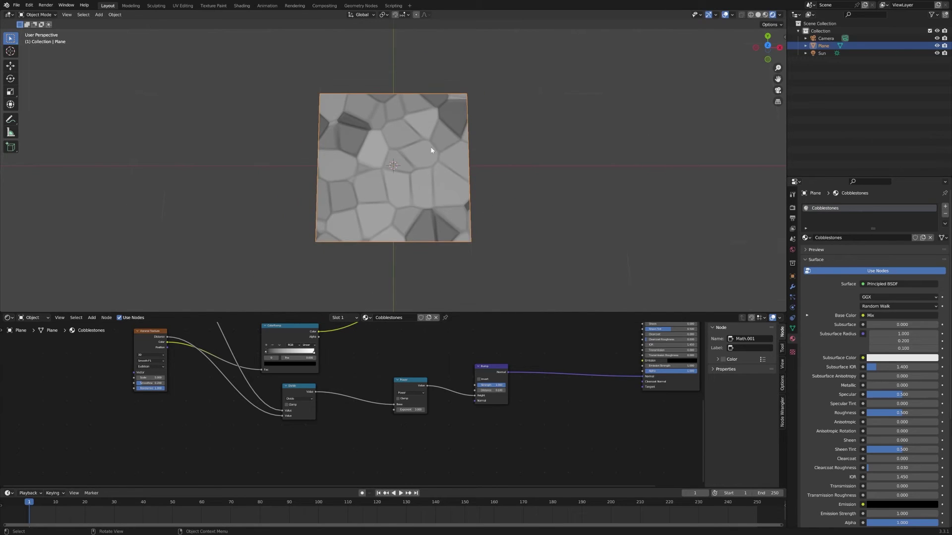
{"action": "scroll", "coordinate": [435, 139], "scroll_direction": "up", "scroll_amount": 4}
{"action": "middle_click_drag", "start_coordinate": [384, 204], "coordinate": [430, 176]}
{"action": "left_click_drag", "start_coordinate": [163, 383], "coordinate": [208, 382]}
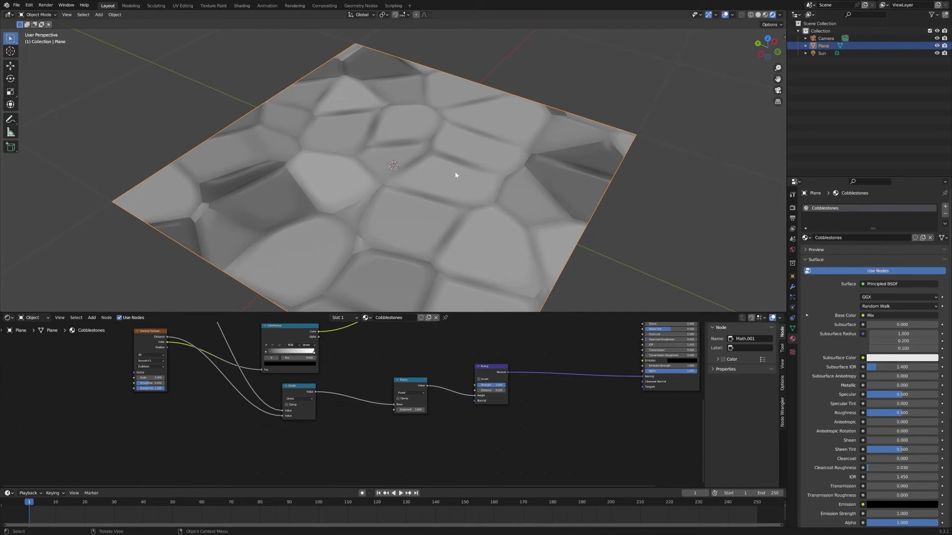
{"action": "scroll", "coordinate": [388, 198], "scroll_direction": "down", "scroll_amount": 5}
{"action": "middle_click_drag", "start_coordinate": [388, 198], "coordinate": [397, 164]}
{"action": "scroll", "coordinate": [396, 164], "scroll_direction": "up", "scroll_amount": 3}
{"action": "scroll", "coordinate": [347, 396], "scroll_direction": "up", "scroll_amount": 2}
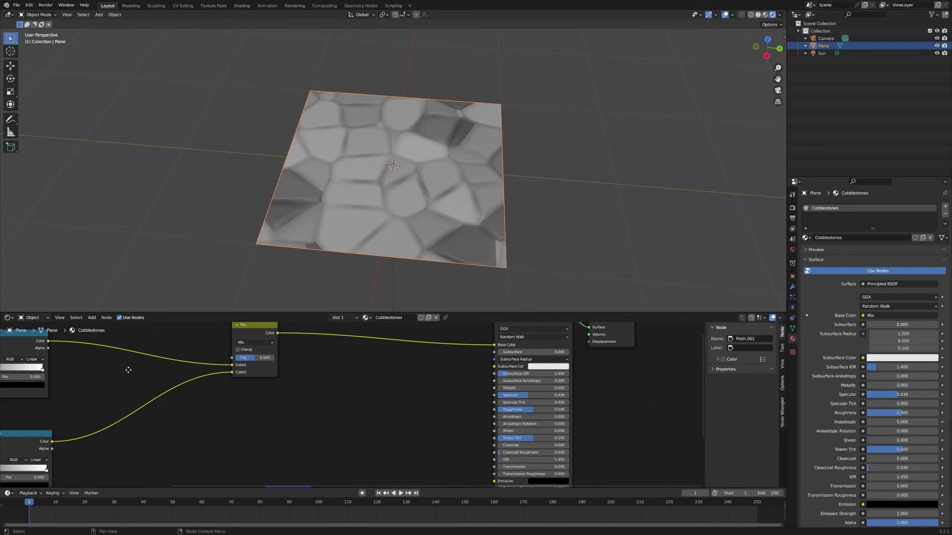
Adjust the colour ramps' white stops, moving the lower ramp's white stop to 0.795.
{"action": "middle_click_drag", "start_coordinate": [128, 371], "coordinate": [449, 360]}
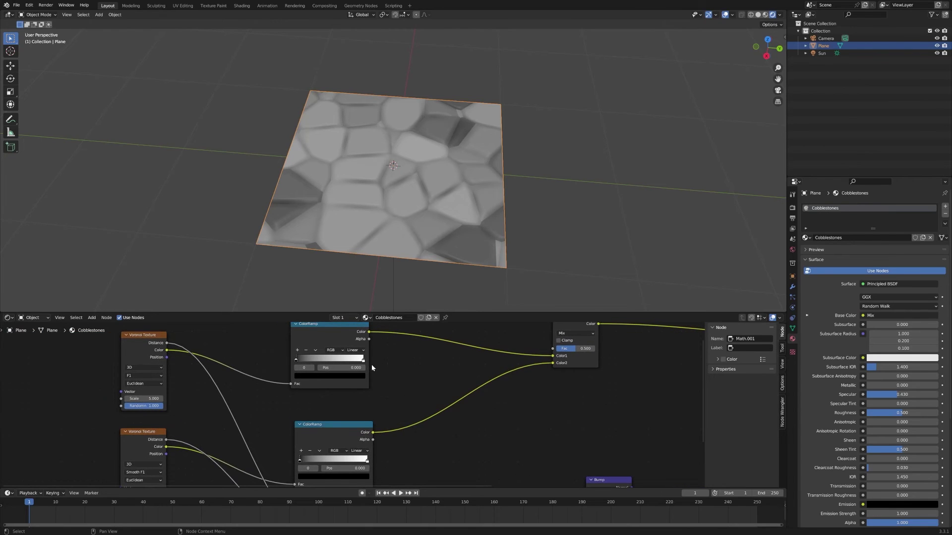
{"action": "scroll", "coordinate": [371, 364], "scroll_direction": "down", "scroll_amount": 1}
{"action": "scroll", "coordinate": [419, 385], "scroll_direction": "down", "scroll_amount": 1}
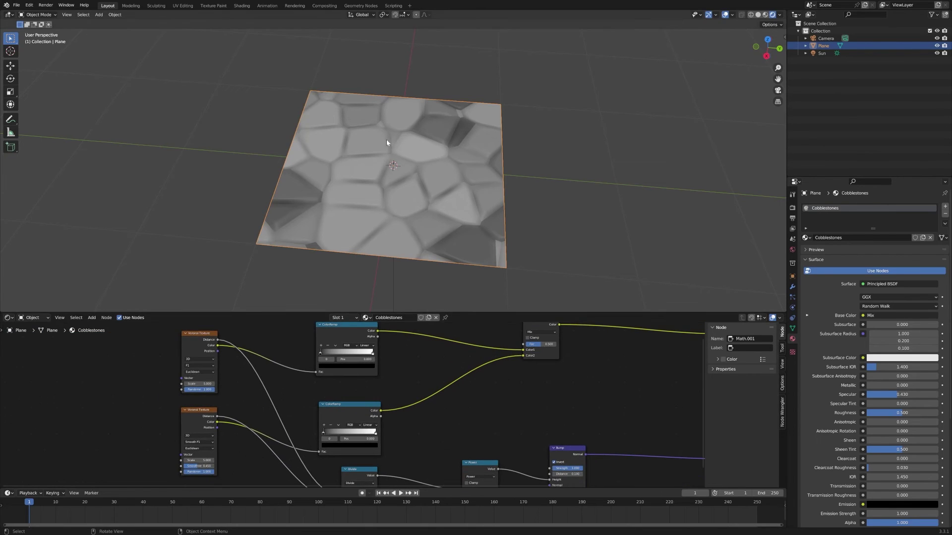
{"action": "left_click_drag", "start_coordinate": [372, 354], "coordinate": [341, 359]}
{"action": "middle_click_drag", "start_coordinate": [478, 195], "coordinate": [424, 209]}
{"action": "scroll", "coordinate": [396, 263], "scroll_direction": "down", "scroll_amount": 3}
{"action": "left_click_drag", "start_coordinate": [367, 428], "coordinate": [370, 432]}
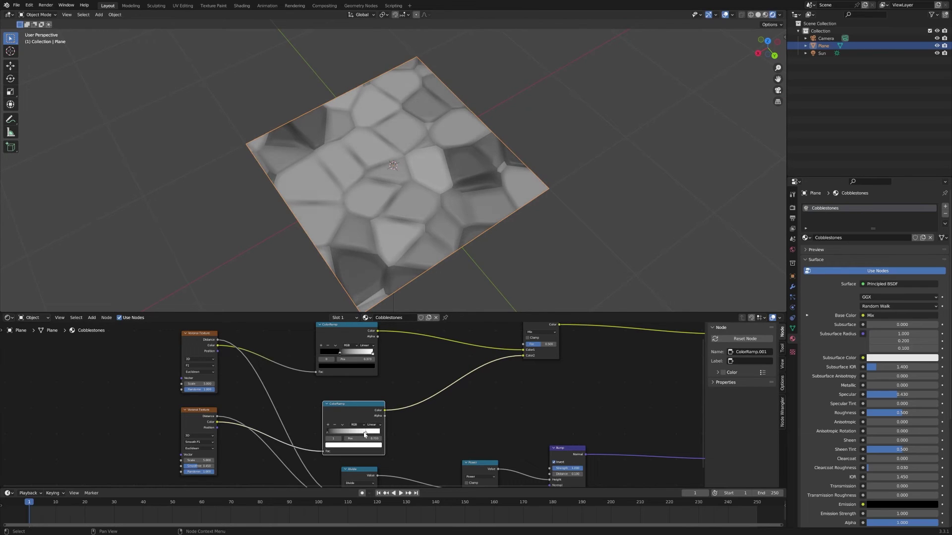
{"action": "left_click_drag", "start_coordinate": [364, 434], "coordinate": [361, 435]}
Set the upper Voronoi texture's Scale to 5.
{"action": "middle_click_drag", "start_coordinate": [495, 171], "coordinate": [488, 152]}
{"action": "left_click", "coordinate": [203, 384]}
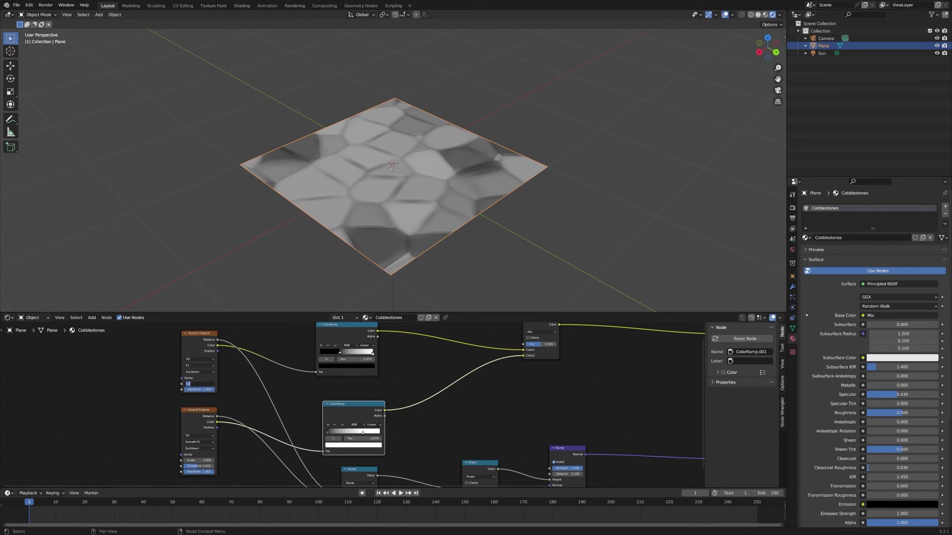
{"action": "key", "text": "Return"}
Add a Value node and place it left of the Voronoi textures.
{"action": "left_click", "coordinate": [95, 318]}
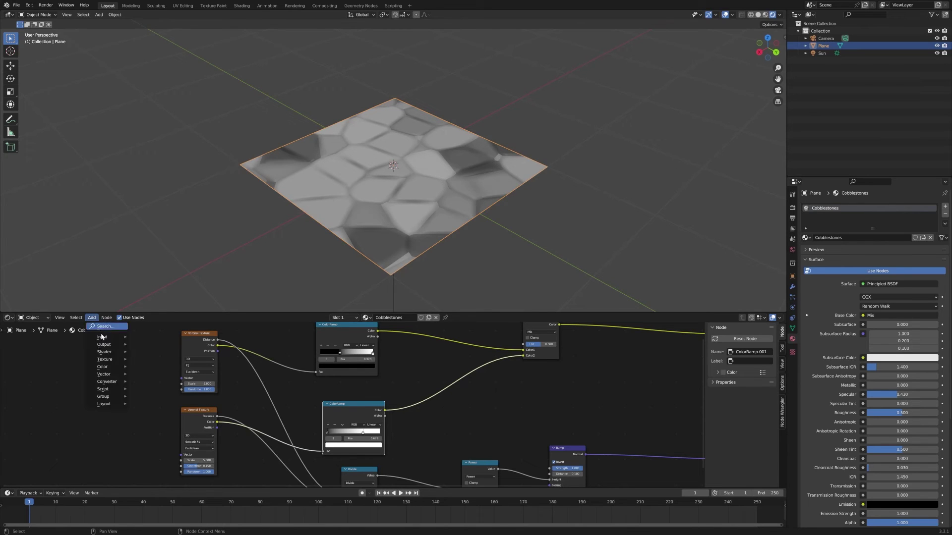
{"action": "mouse_move", "coordinate": [117, 357]}
{"action": "mouse_move", "coordinate": [117, 338]}
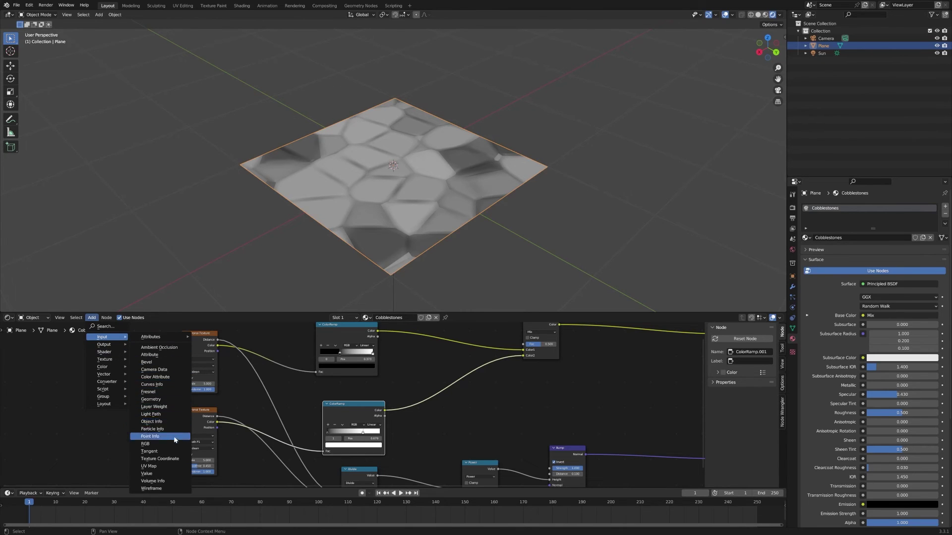
{"action": "left_click", "coordinate": [174, 474]}
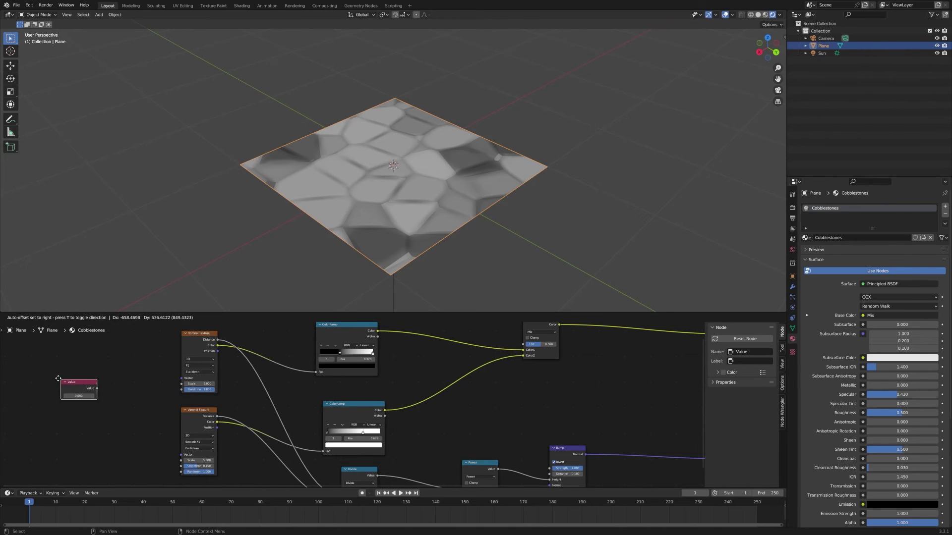
{"action": "left_click", "coordinate": [44, 370]}
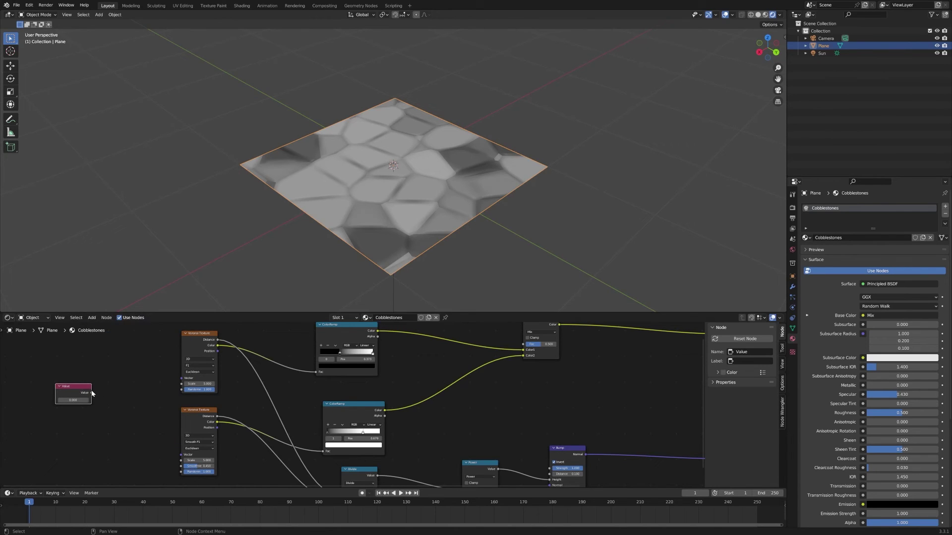
Link the Value node to both Voronoi Scale inputs and set it to 35.
{"action": "left_click_drag", "start_coordinate": [91, 393], "coordinate": [181, 384]}
{"action": "left_click_drag", "start_coordinate": [91, 393], "coordinate": [181, 461]}
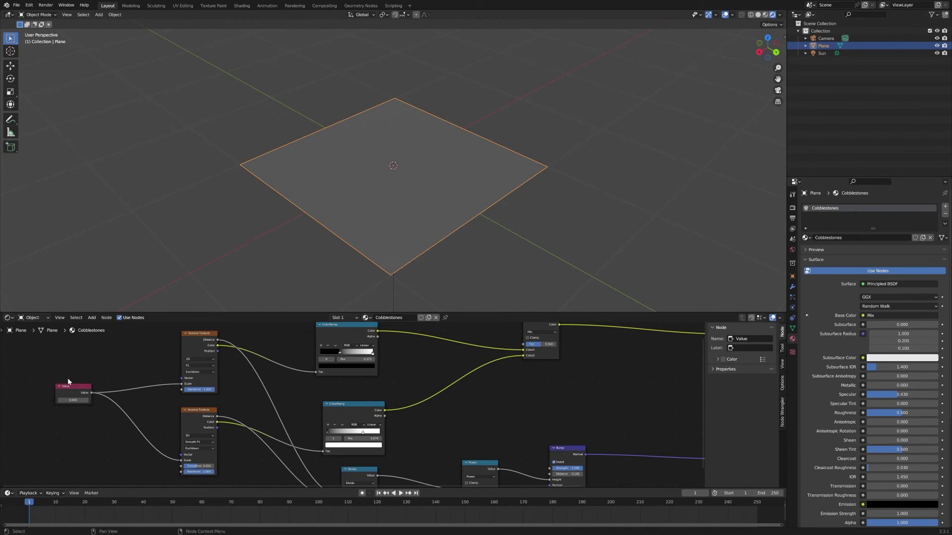
{"action": "left_click", "coordinate": [73, 399]}
{"action": "type", "text": "35"}
{"action": "key", "text": "Return"}
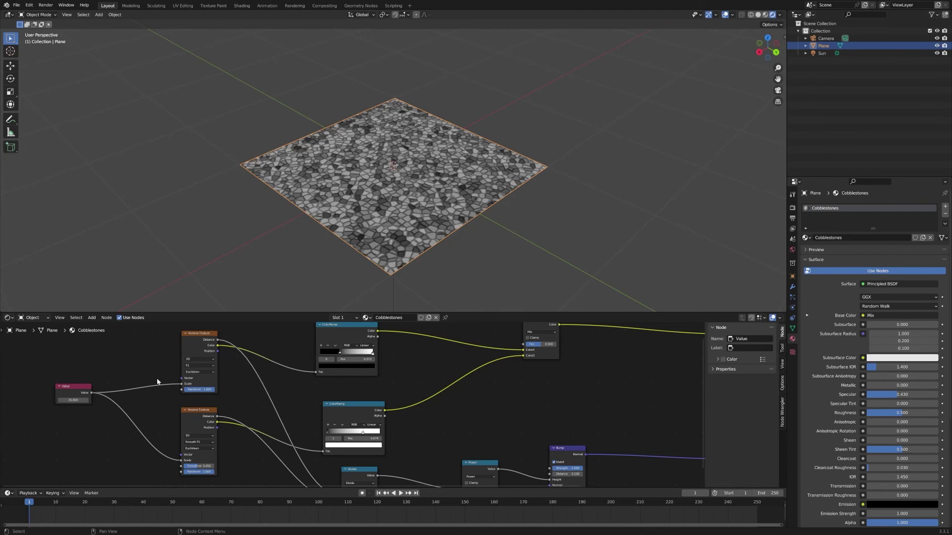
{"action": "middle_click_drag", "start_coordinate": [347, 213], "coordinate": [420, 238]}
Tint the upper colour ramp's light stop cyan.
{"action": "scroll", "coordinate": [421, 242], "scroll_direction": "up", "scroll_amount": 3}
{"action": "scroll", "coordinate": [421, 239], "scroll_direction": "down", "scroll_amount": 2}
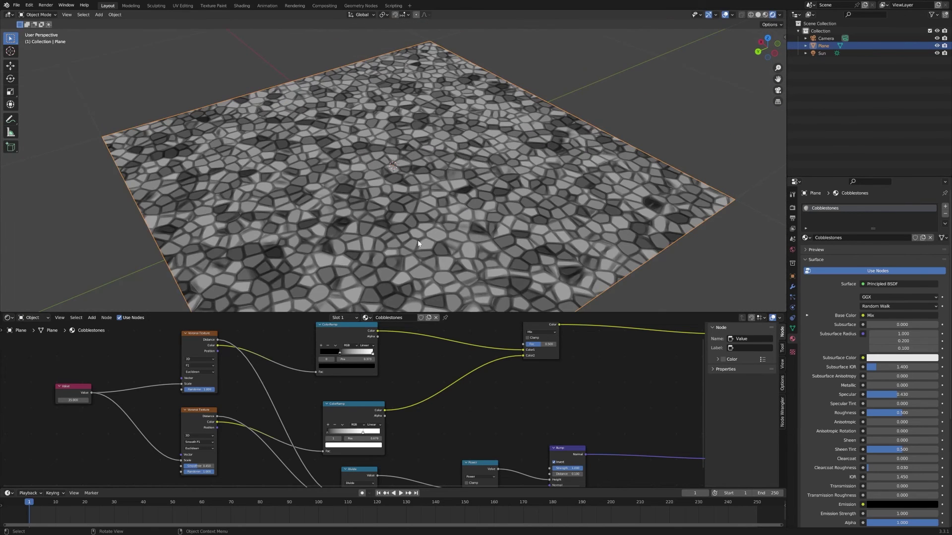
{"action": "left_click", "coordinate": [373, 354]}
{"action": "left_click", "coordinate": [370, 370]}
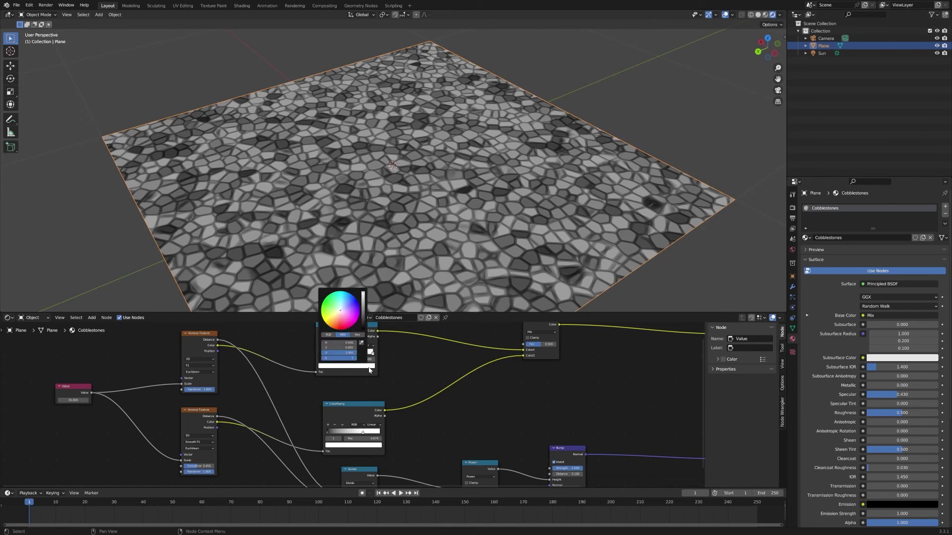
{"action": "left_click", "coordinate": [341, 305]}
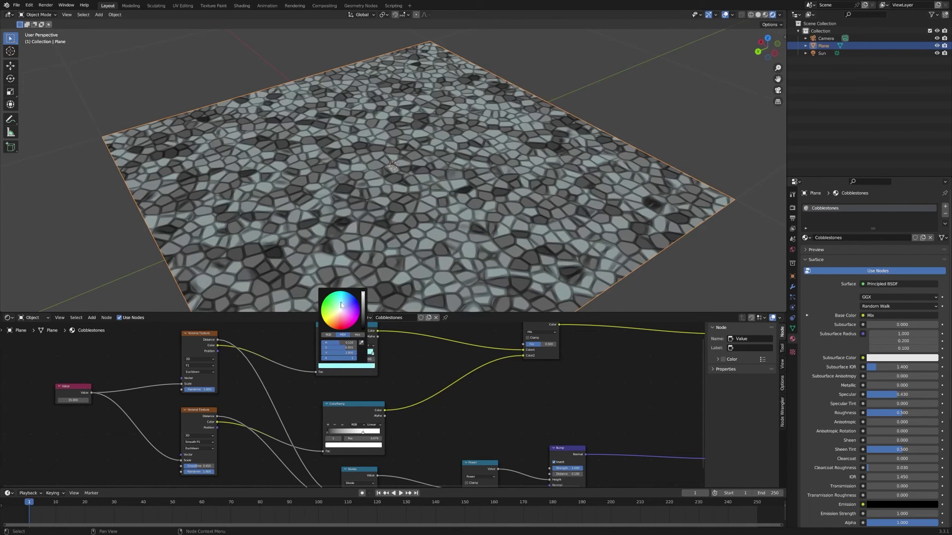
Make the lower colour ramp's light stop pale yellow, darkened to a tan.
{"action": "left_click", "coordinate": [366, 449]}
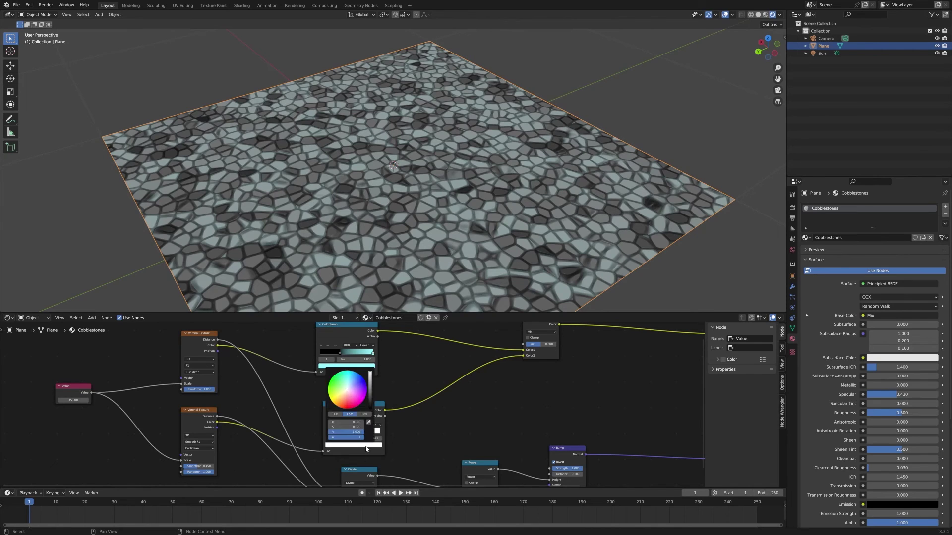
{"action": "left_click", "coordinate": [346, 393]}
{"action": "left_click", "coordinate": [371, 385]}
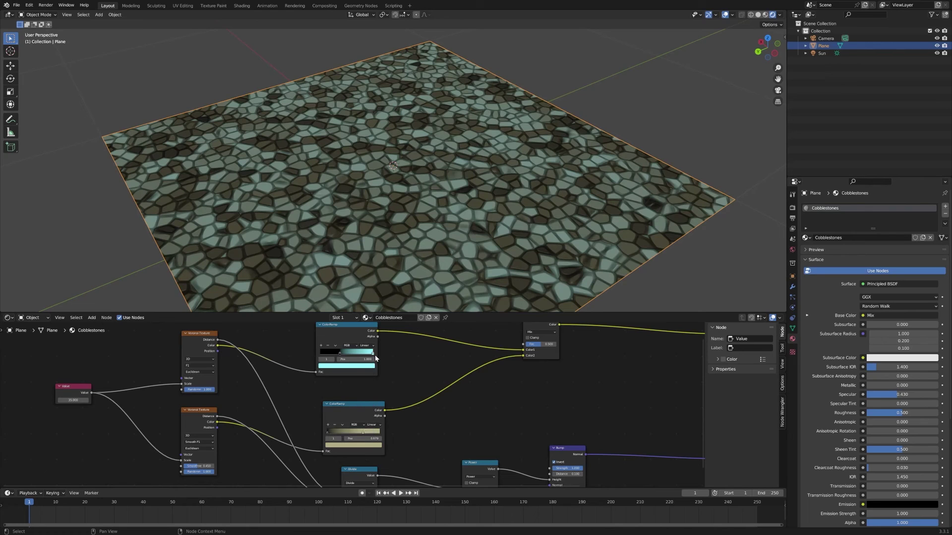
Darken the upper ramp's cyan light stop to a deeper teal.
{"action": "left_click", "coordinate": [369, 367]}
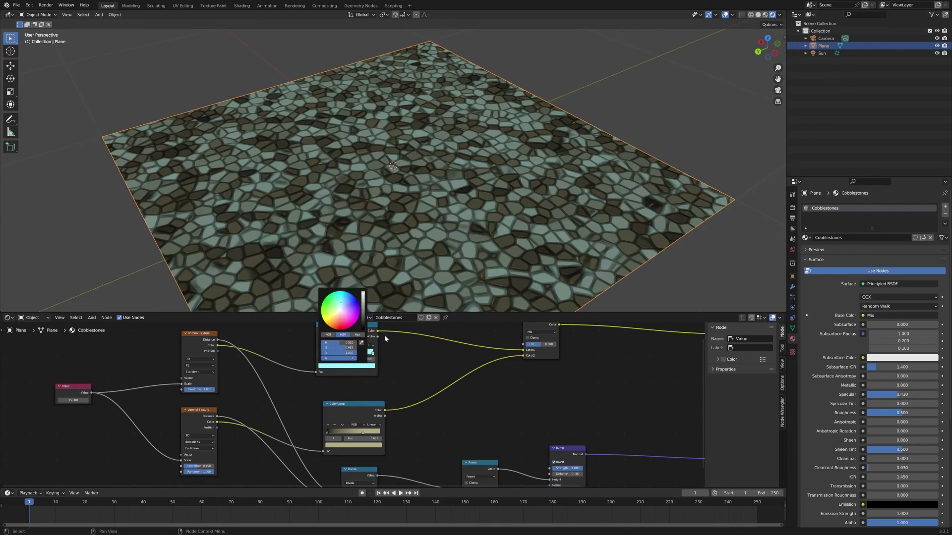
{"action": "left_click", "coordinate": [370, 367]}
{"action": "left_click_drag", "start_coordinate": [360, 326], "coordinate": [364, 308]}
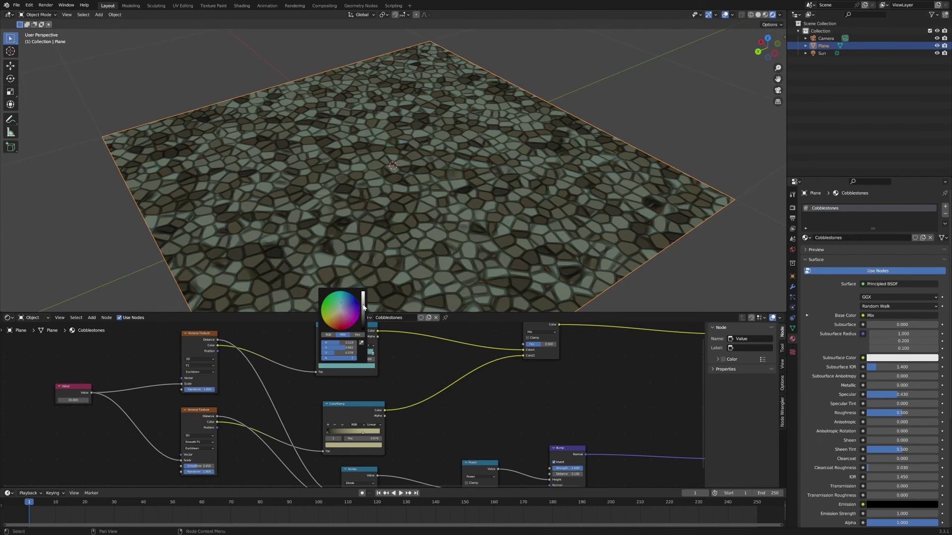
{"action": "scroll", "coordinate": [559, 230], "scroll_direction": "down", "scroll_amount": 2}
{"action": "middle_click_drag", "start_coordinate": [563, 231], "coordinate": [403, 262]}
{"action": "scroll", "coordinate": [436, 250], "scroll_direction": "up", "scroll_amount": 3}
{"action": "scroll", "coordinate": [526, 239], "scroll_direction": "down", "scroll_amount": 4}
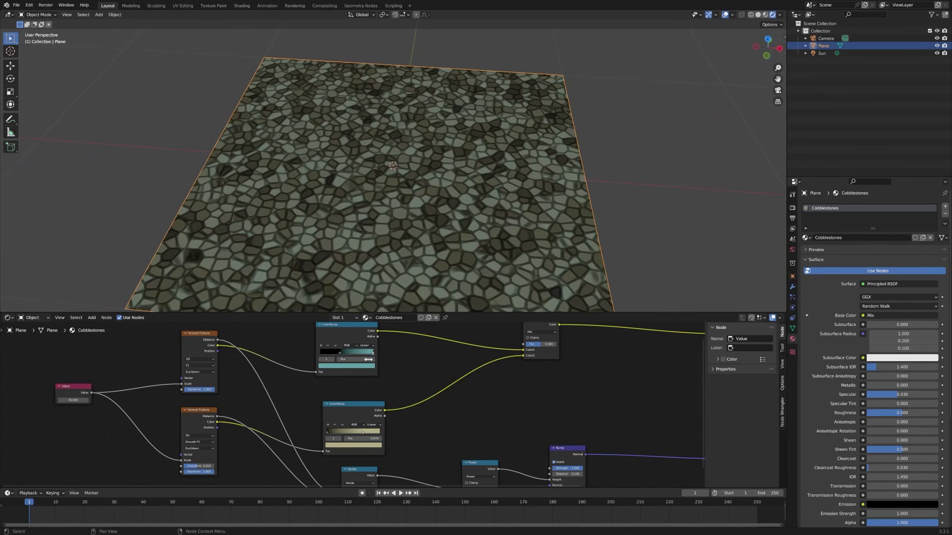
Move the ramp stops: upper light to 0.817, lower dark to 0.138, upper dark to 0.279.
{"action": "left_click_drag", "start_coordinate": [373, 353], "coordinate": [360, 354]}
{"action": "left_click_drag", "start_coordinate": [328, 432], "coordinate": [357, 433]}
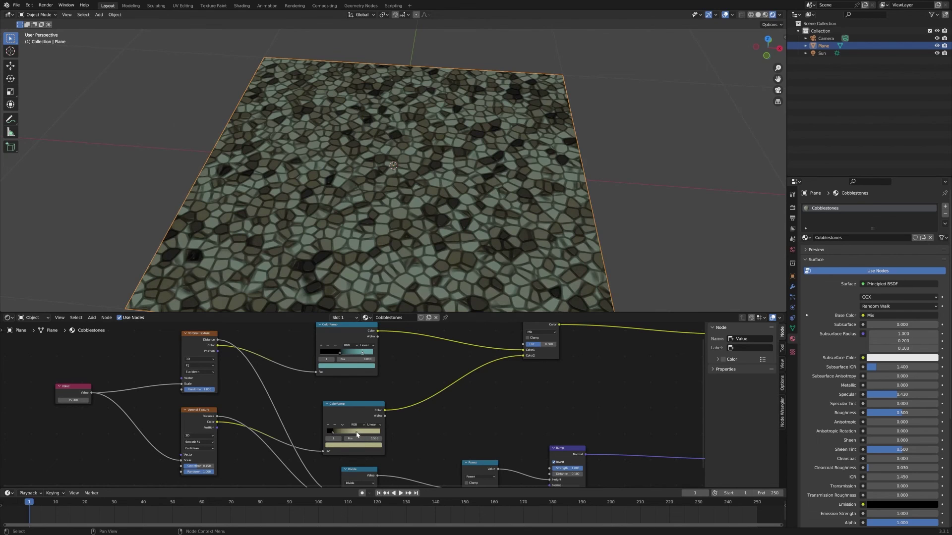
{"action": "left_click_drag", "start_coordinate": [340, 353], "coordinate": [356, 355]}
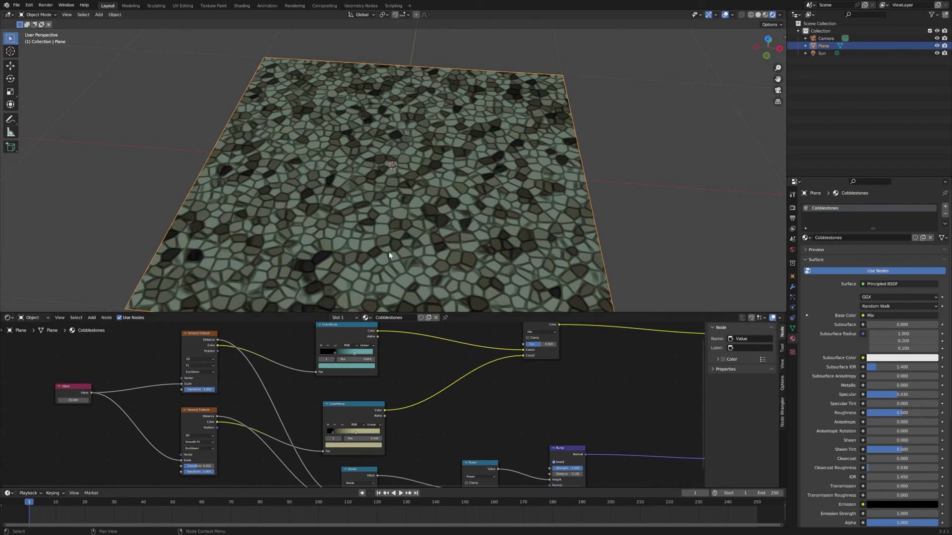
{"action": "scroll", "coordinate": [390, 253], "scroll_direction": "down", "scroll_amount": 4}
{"action": "middle_click_drag", "start_coordinate": [391, 255], "coordinate": [512, 266]}
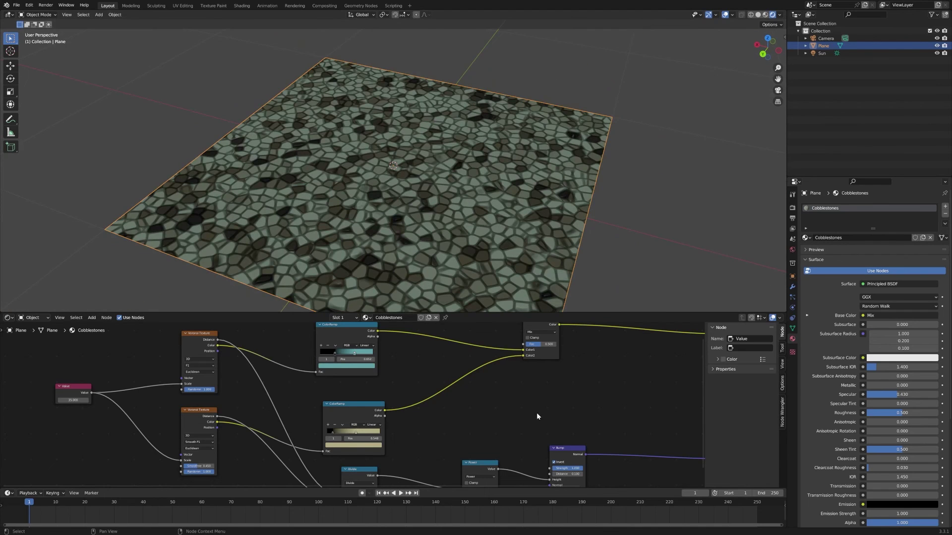
{"action": "scroll", "coordinate": [537, 412], "scroll_direction": "down", "scroll_amount": 2}
{"action": "middle_click_drag", "start_coordinate": [561, 398], "coordinate": [488, 386]}
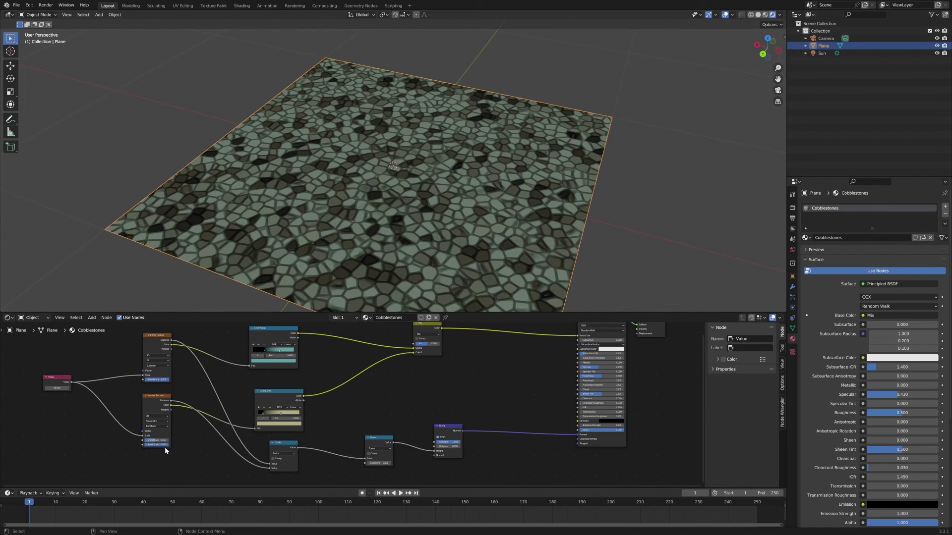
Set the second Voronoi's smoothness to 0.317 and the Bump Distance to 1.500.
{"action": "scroll", "coordinate": [165, 448], "scroll_direction": "up", "scroll_amount": 1}
{"action": "left_click_drag", "start_coordinate": [128, 449], "coordinate": [109, 449]}
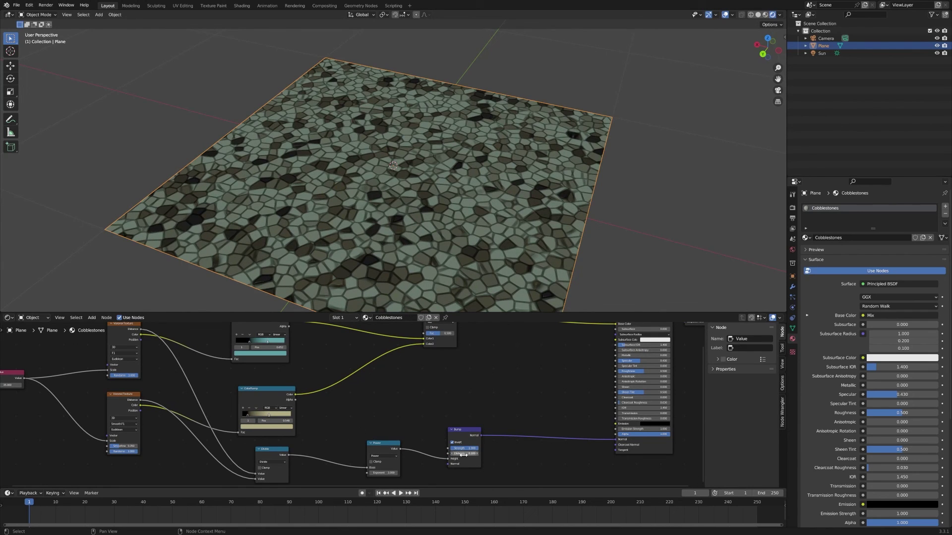
{"action": "left_click_drag", "start_coordinate": [462, 454], "coordinate": [476, 454]}
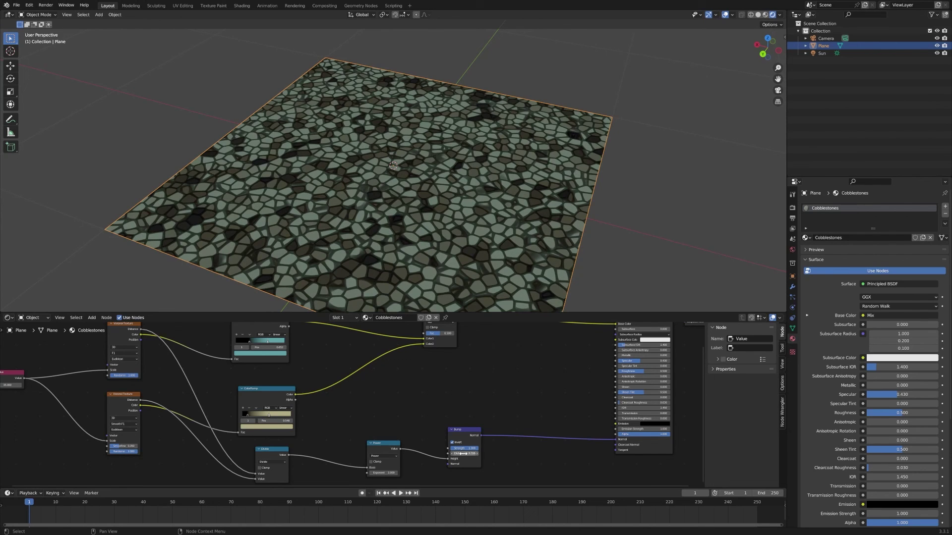
{"action": "middle_click_drag", "start_coordinate": [465, 230], "coordinate": [422, 221]}
{"action": "scroll", "coordinate": [422, 221], "scroll_direction": "up", "scroll_amount": 3}
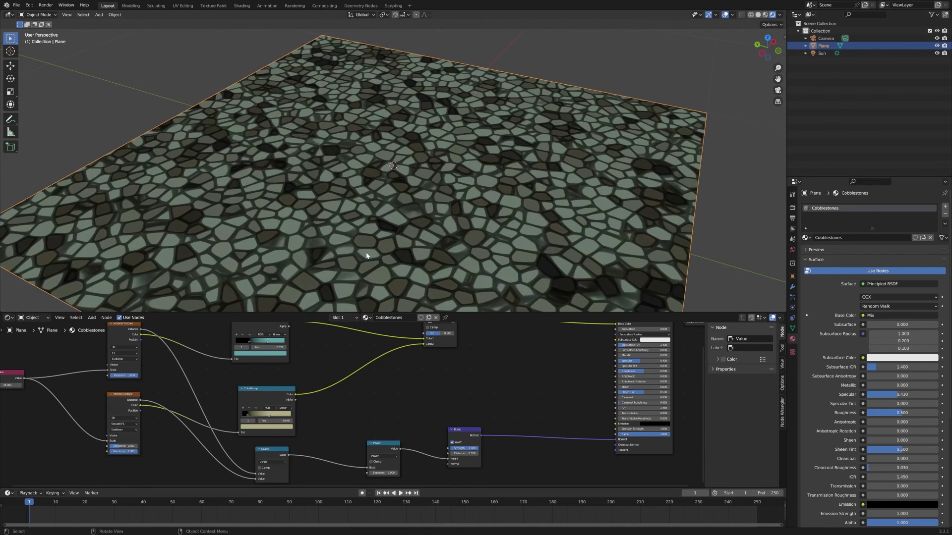
{"action": "middle_click_drag", "start_coordinate": [422, 260], "coordinate": [420, 260]}
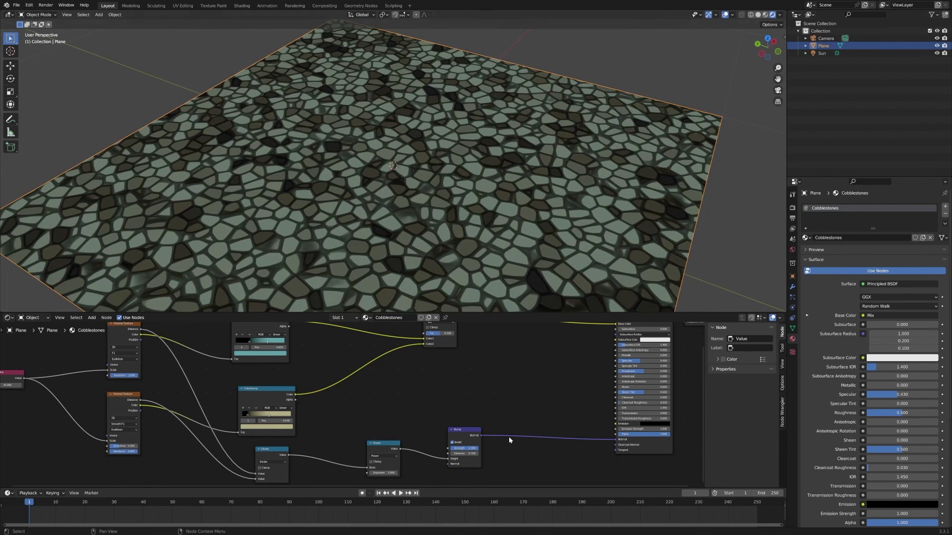
Turn off Bump Invert and lower the Bump Strength slightly.
{"action": "left_click", "coordinate": [452, 443]}
{"action": "left_click", "coordinate": [452, 443]}
{"action": "middle_click_drag", "start_coordinate": [437, 208], "coordinate": [445, 286]}
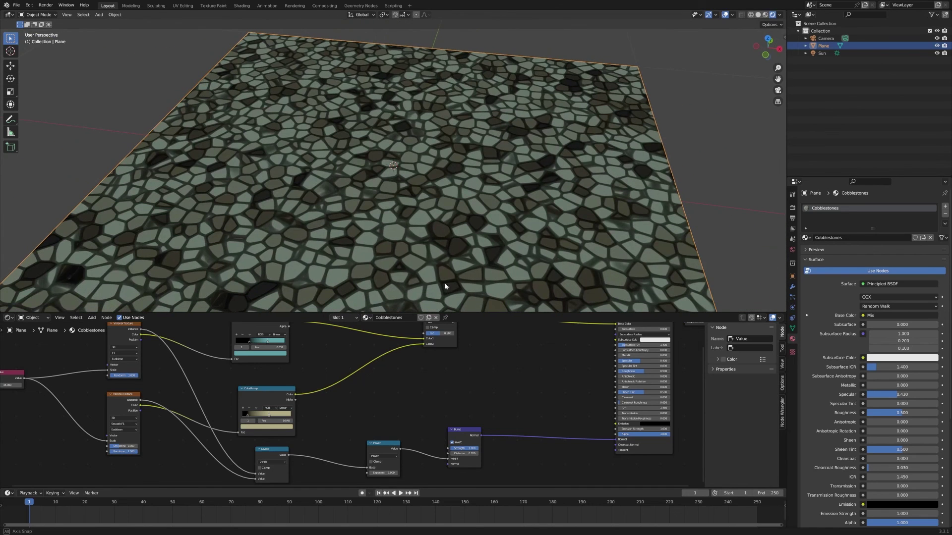
{"action": "left_click", "coordinate": [452, 442]}
{"action": "left_click_drag", "start_coordinate": [472, 448], "coordinate": [466, 448]}
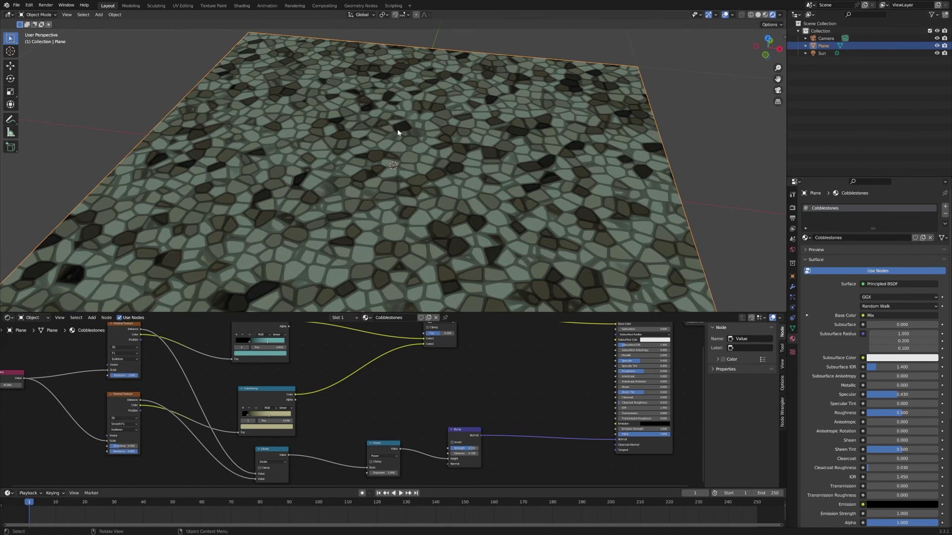
{"action": "middle_click_drag", "start_coordinate": [397, 129], "coordinate": [425, 212]}
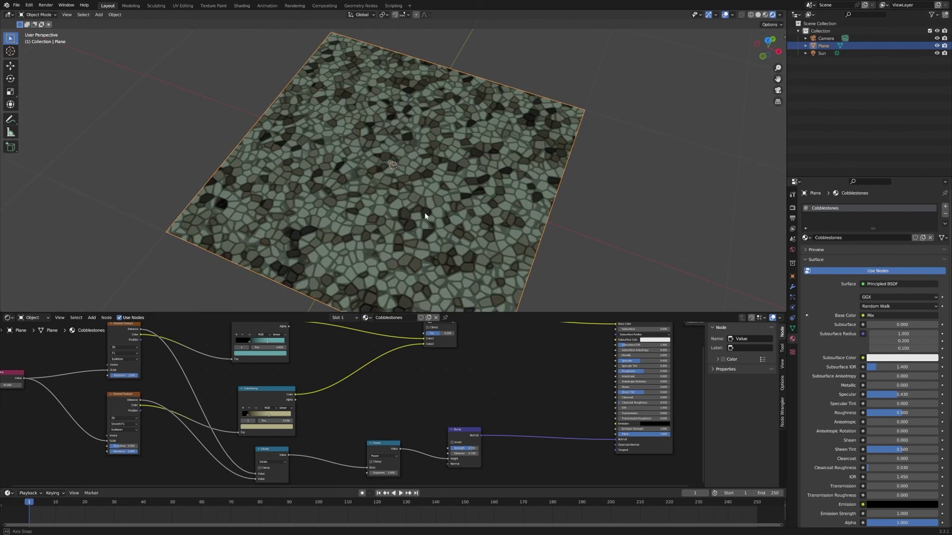
{"action": "key", "text": "Home"}
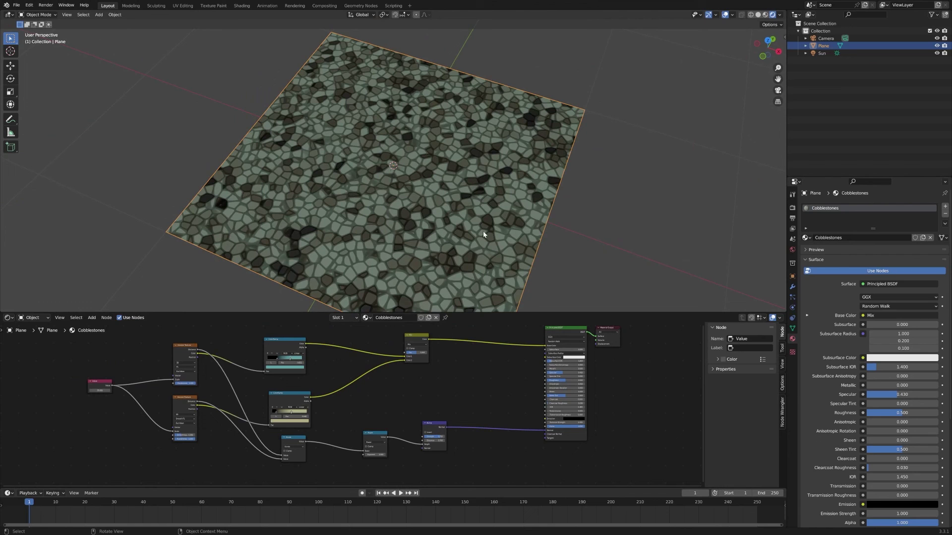
{"action": "middle_click_drag", "start_coordinate": [499, 230], "coordinate": [439, 230]}
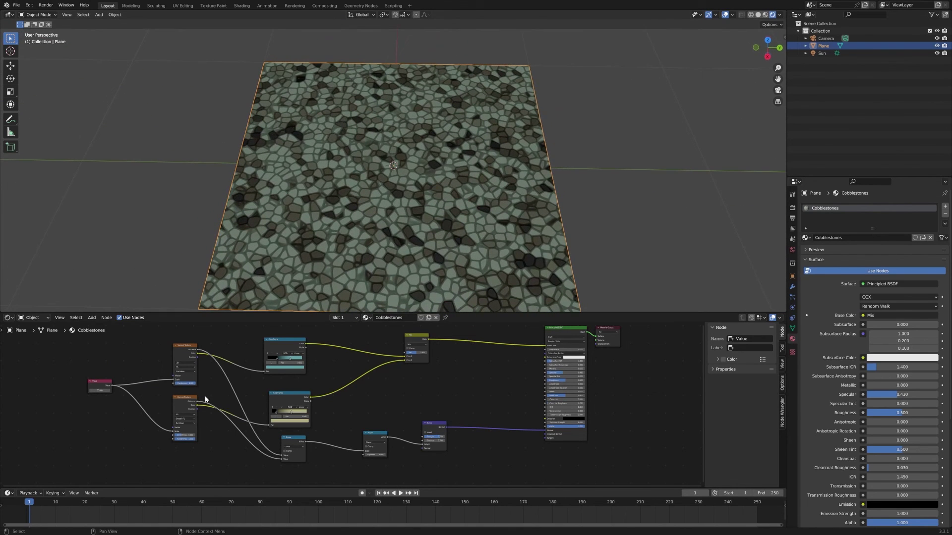